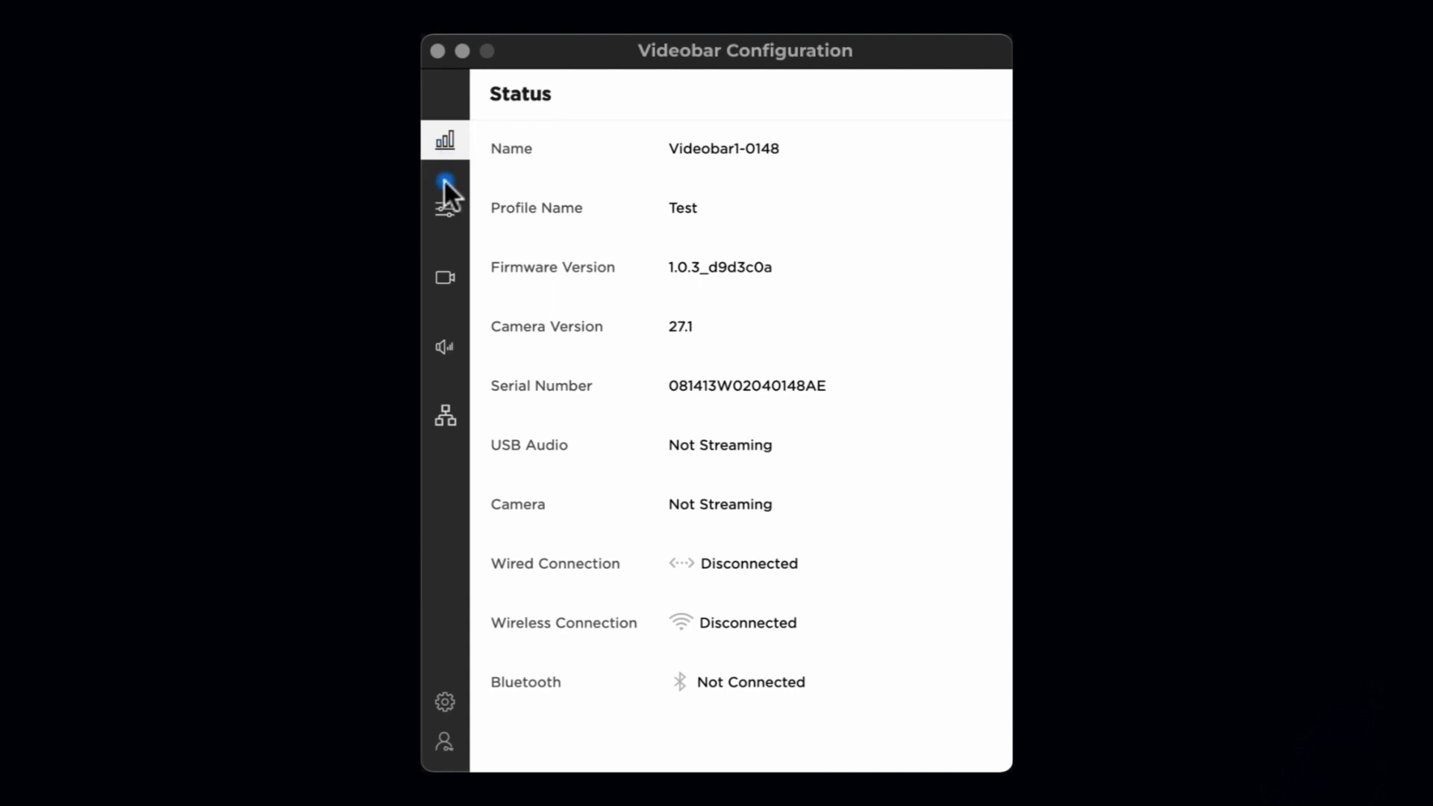
Look through the Configuration, Video, Audio and Network sections, and return to the device status overview
{"action": "left_click", "coordinate": [440, 211]}
{"action": "left_click", "coordinate": [442, 281]}
{"action": "left_click", "coordinate": [446, 349]}
{"action": "left_click", "coordinate": [447, 416]}
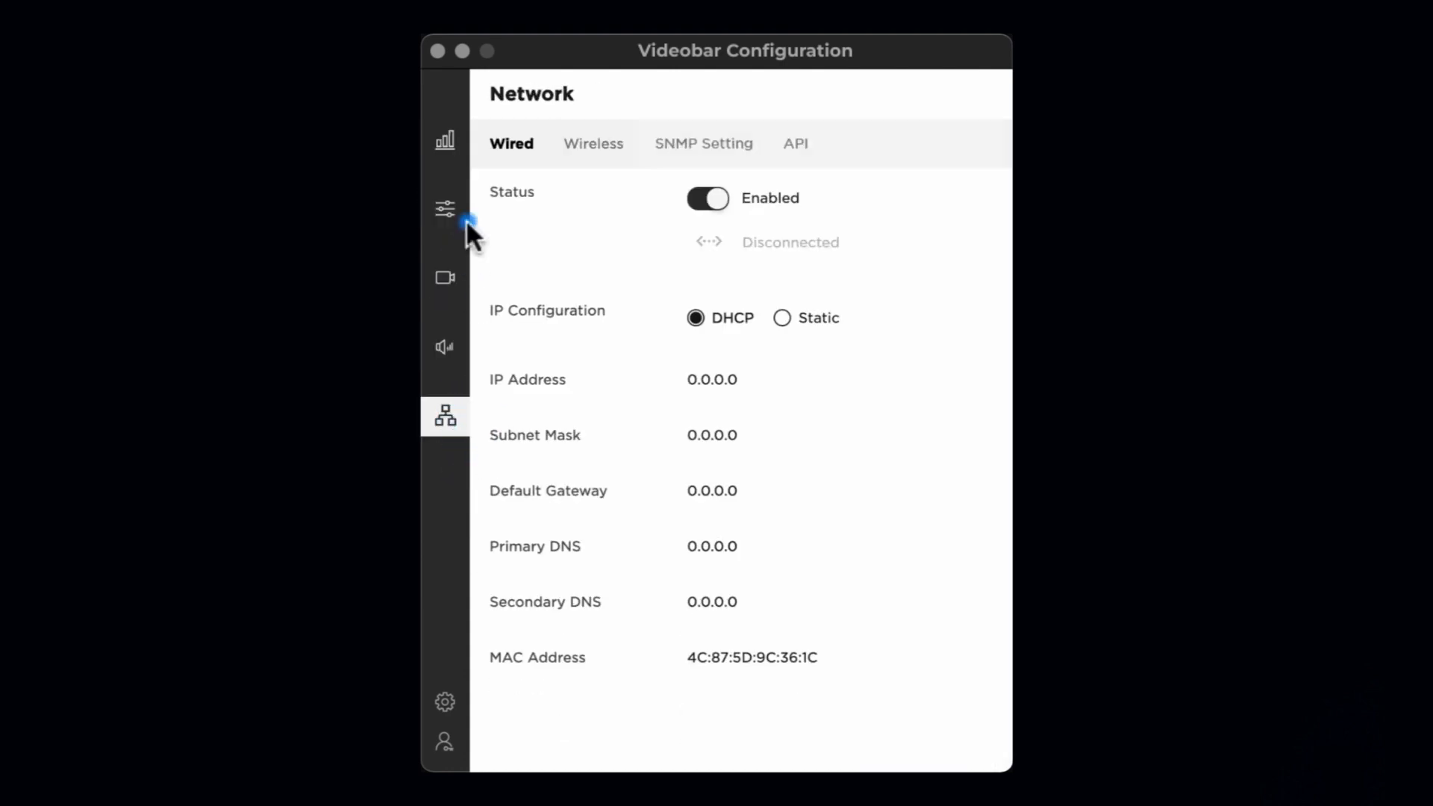
{"action": "left_click", "coordinate": [447, 142]}
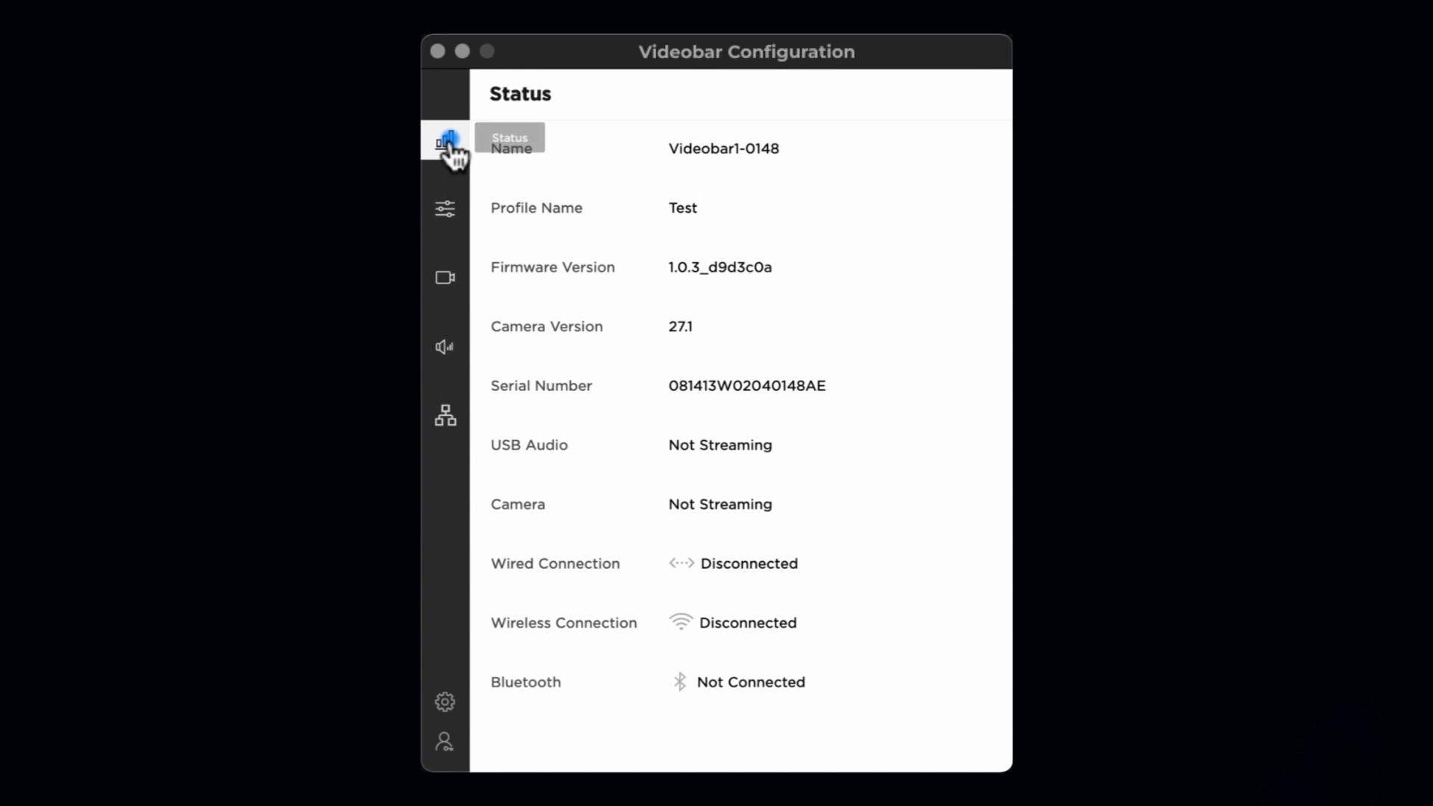
Review the device configuration's firmware, user access, profile and system settings, including the time zone and restart options
{"action": "left_click", "coordinate": [452, 216]}
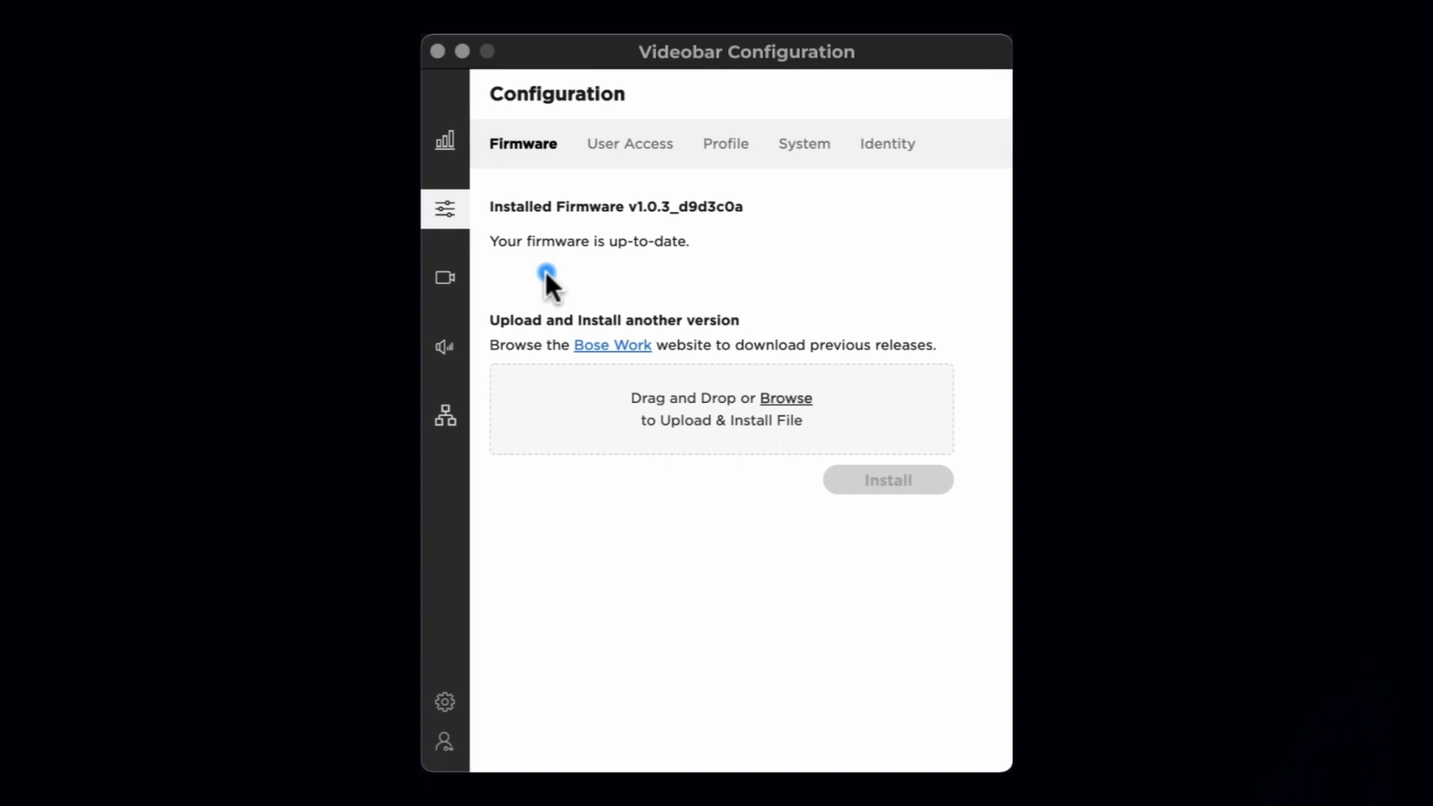
{"action": "left_click", "coordinate": [629, 146]}
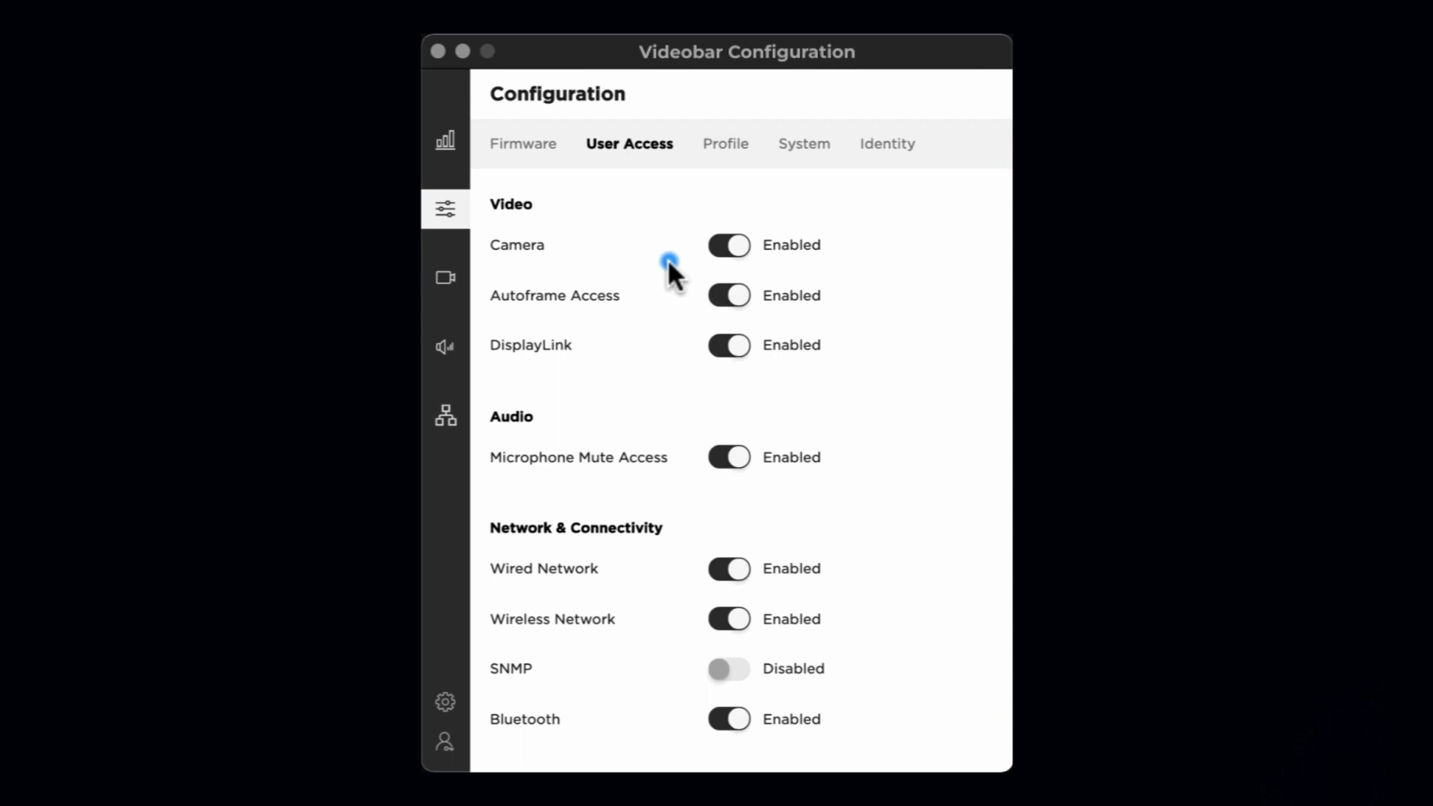
{"action": "left_click", "coordinate": [713, 146]}
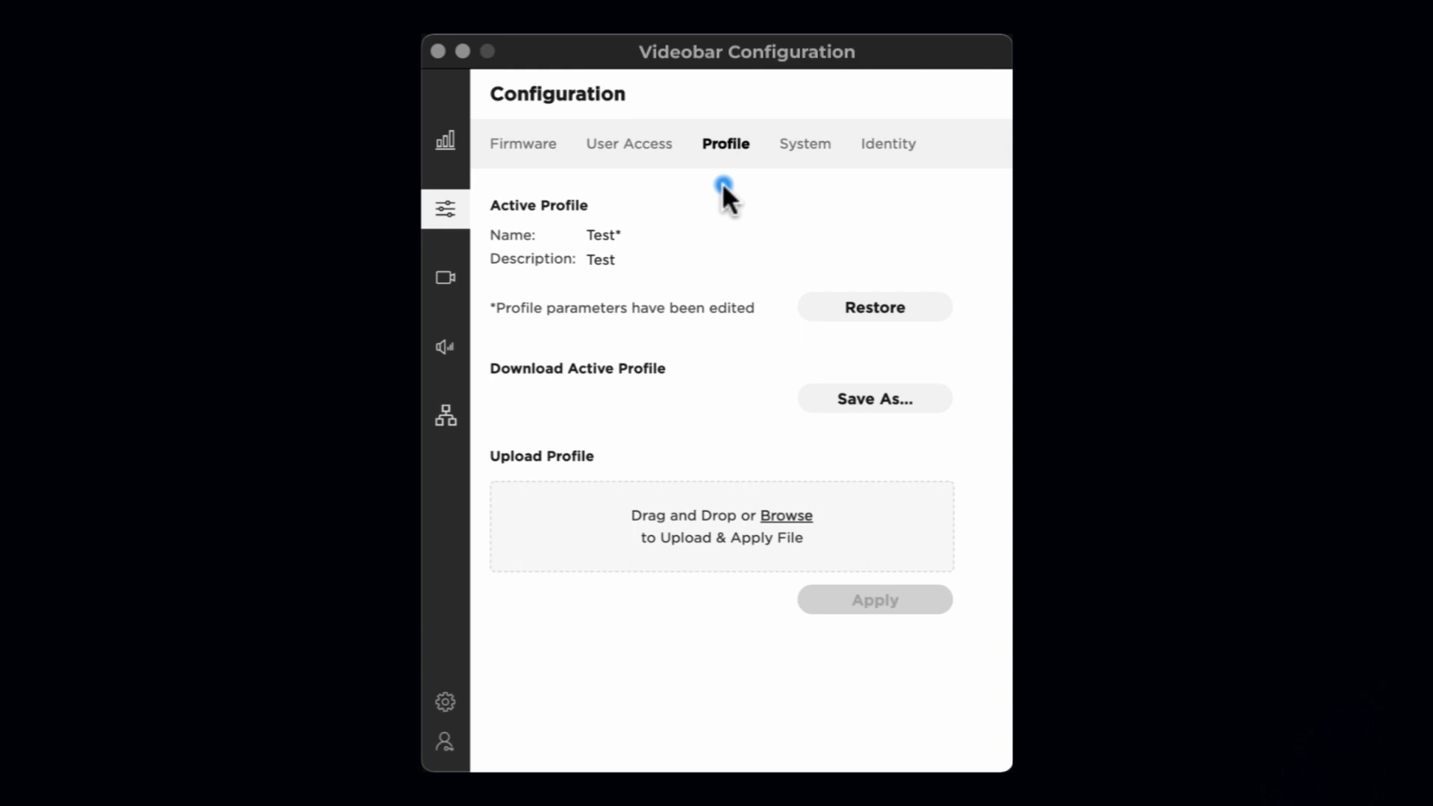
{"action": "left_click", "coordinate": [800, 145]}
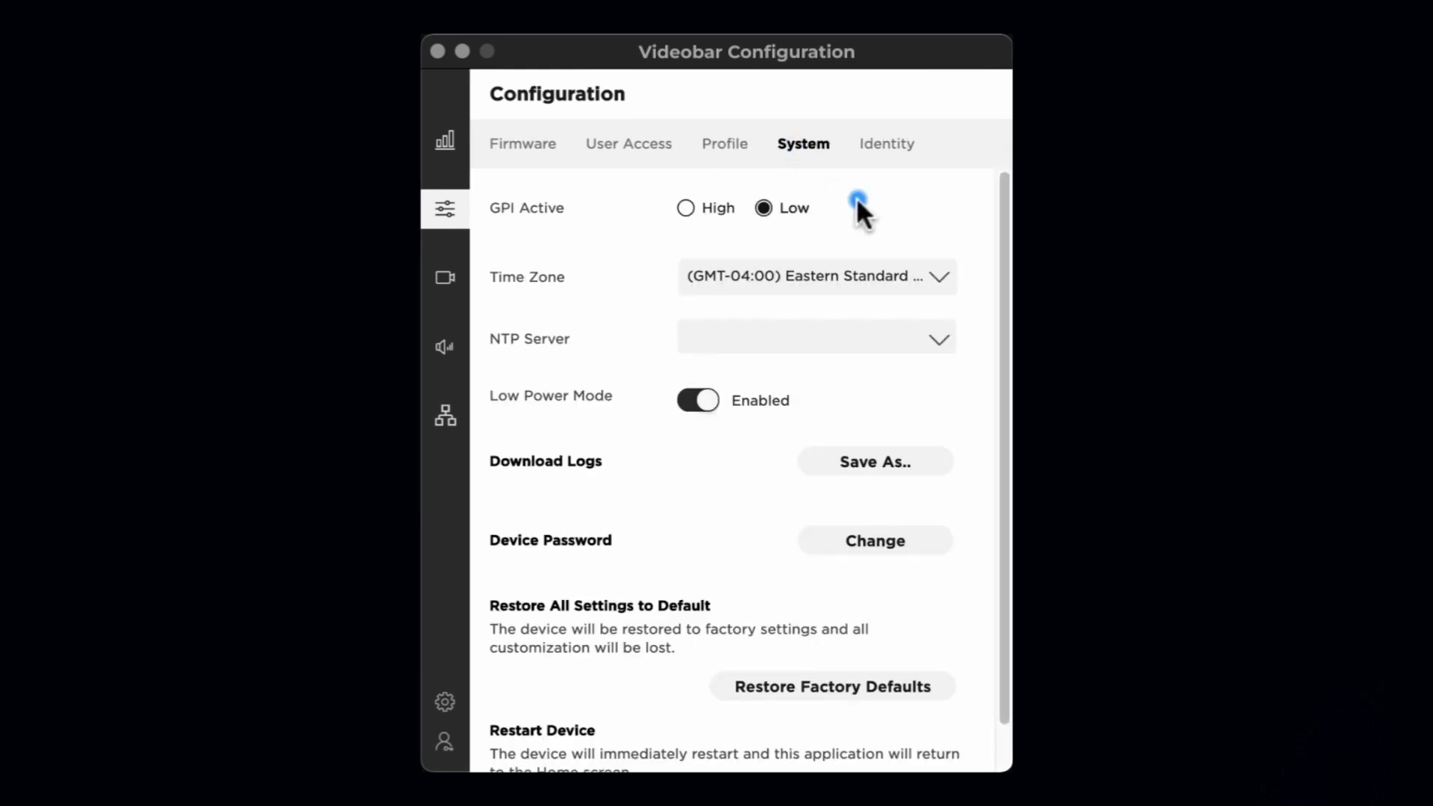
{"action": "left_click", "coordinate": [939, 276]}
{"action": "left_click", "coordinate": [941, 278]}
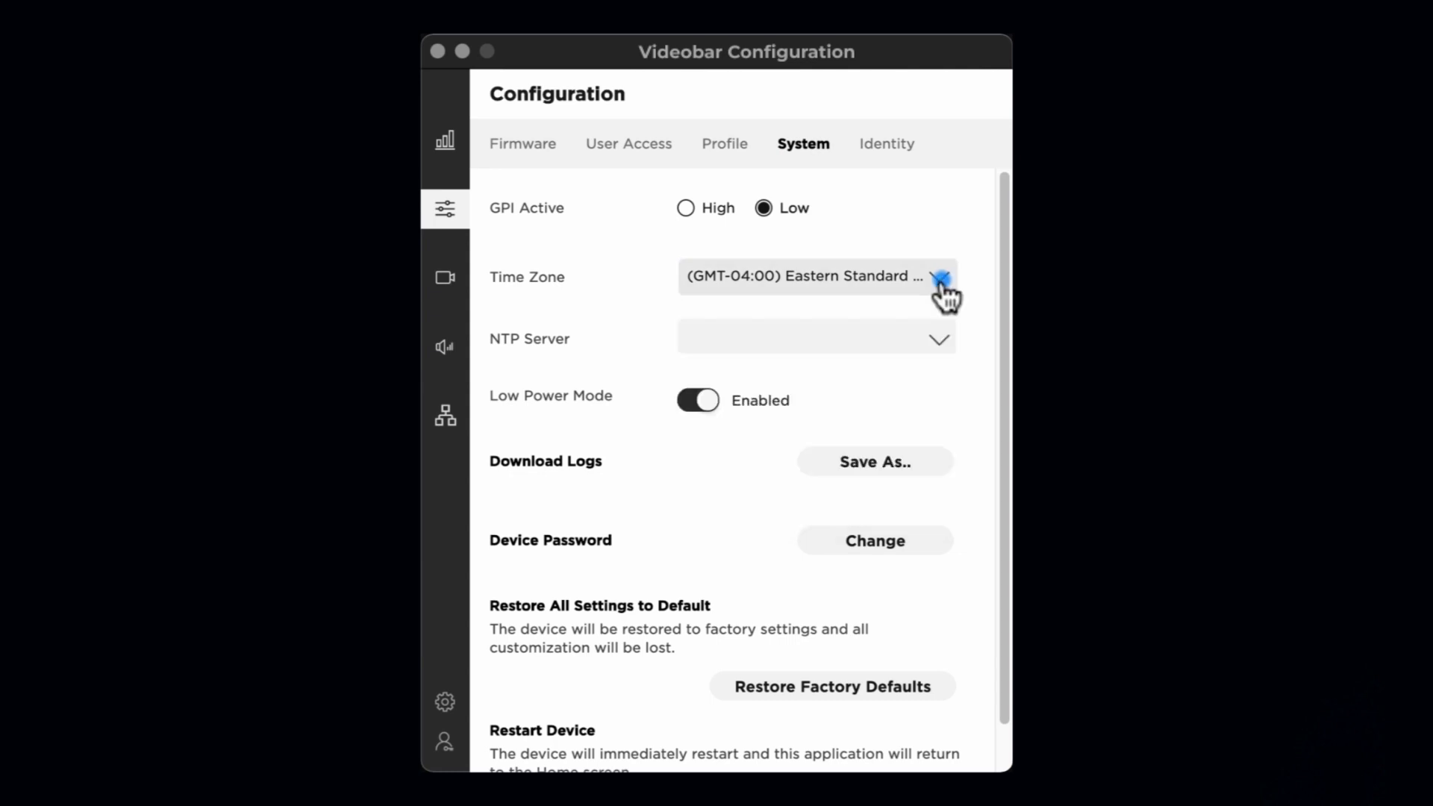
{"action": "left_click_drag", "start_coordinate": [1004, 416], "coordinate": [1004, 467]}
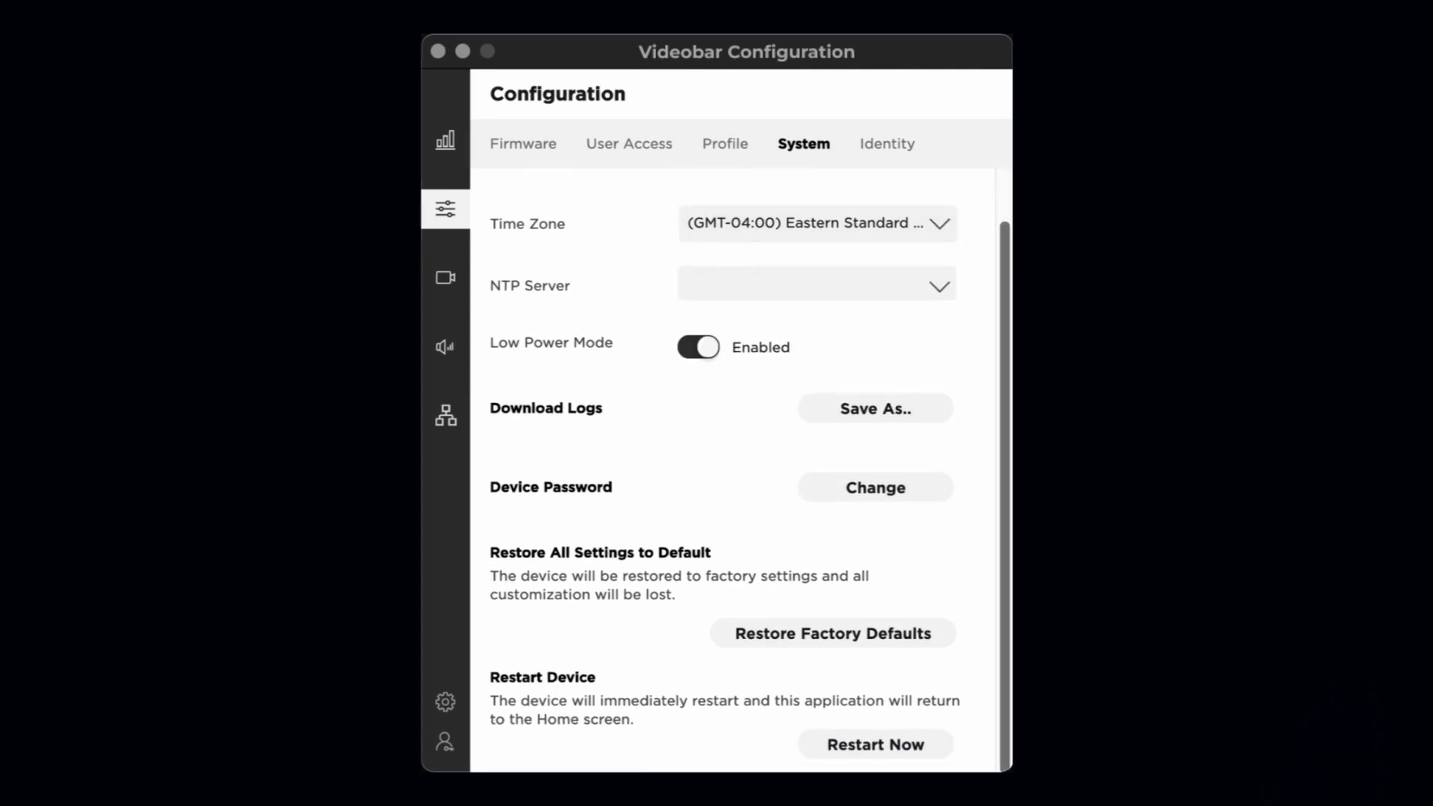
{"action": "left_click_drag", "start_coordinate": [1004, 467], "coordinate": [1003, 376]}
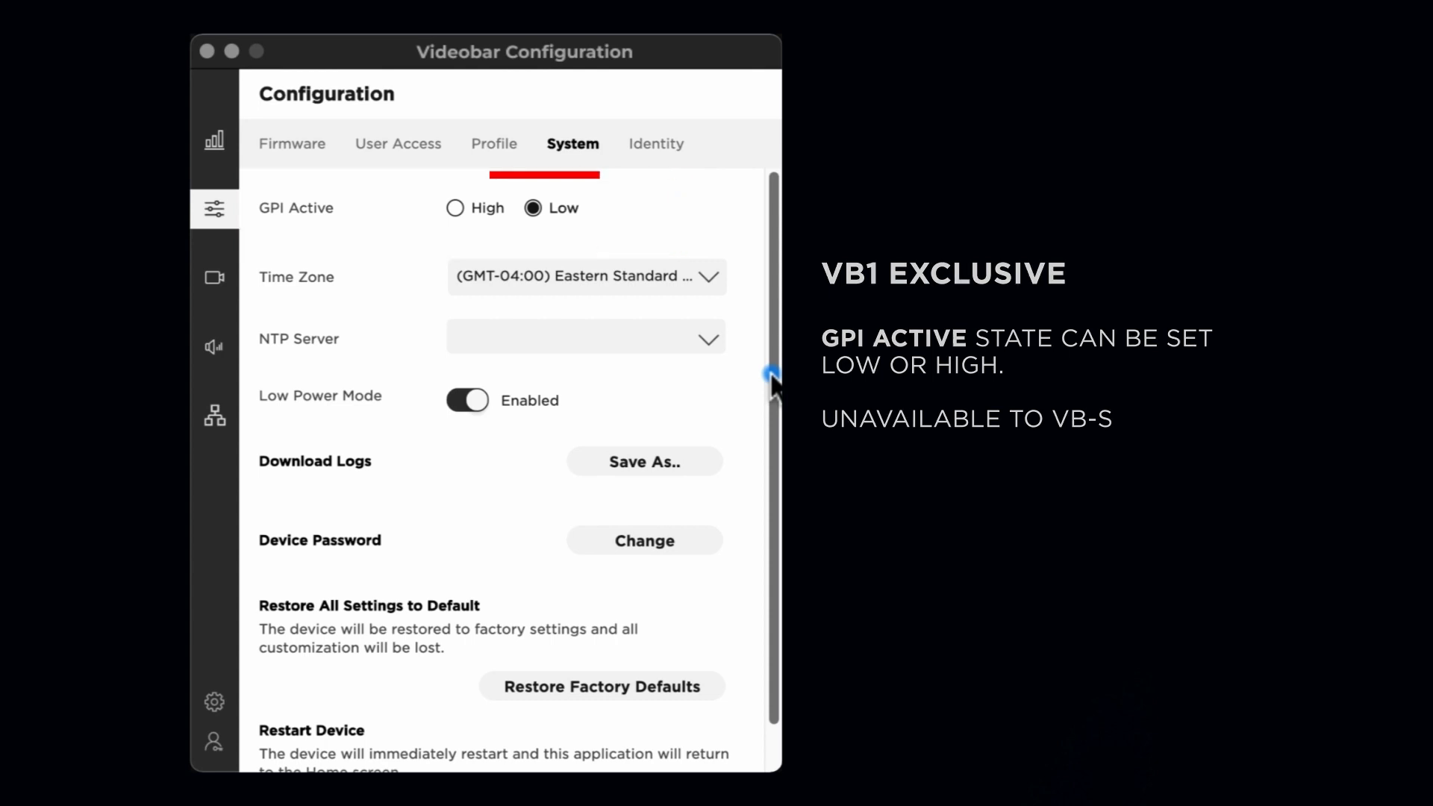
Rename the device as "Conference Room" in its identity settings
{"action": "left_click", "coordinate": [656, 144]}
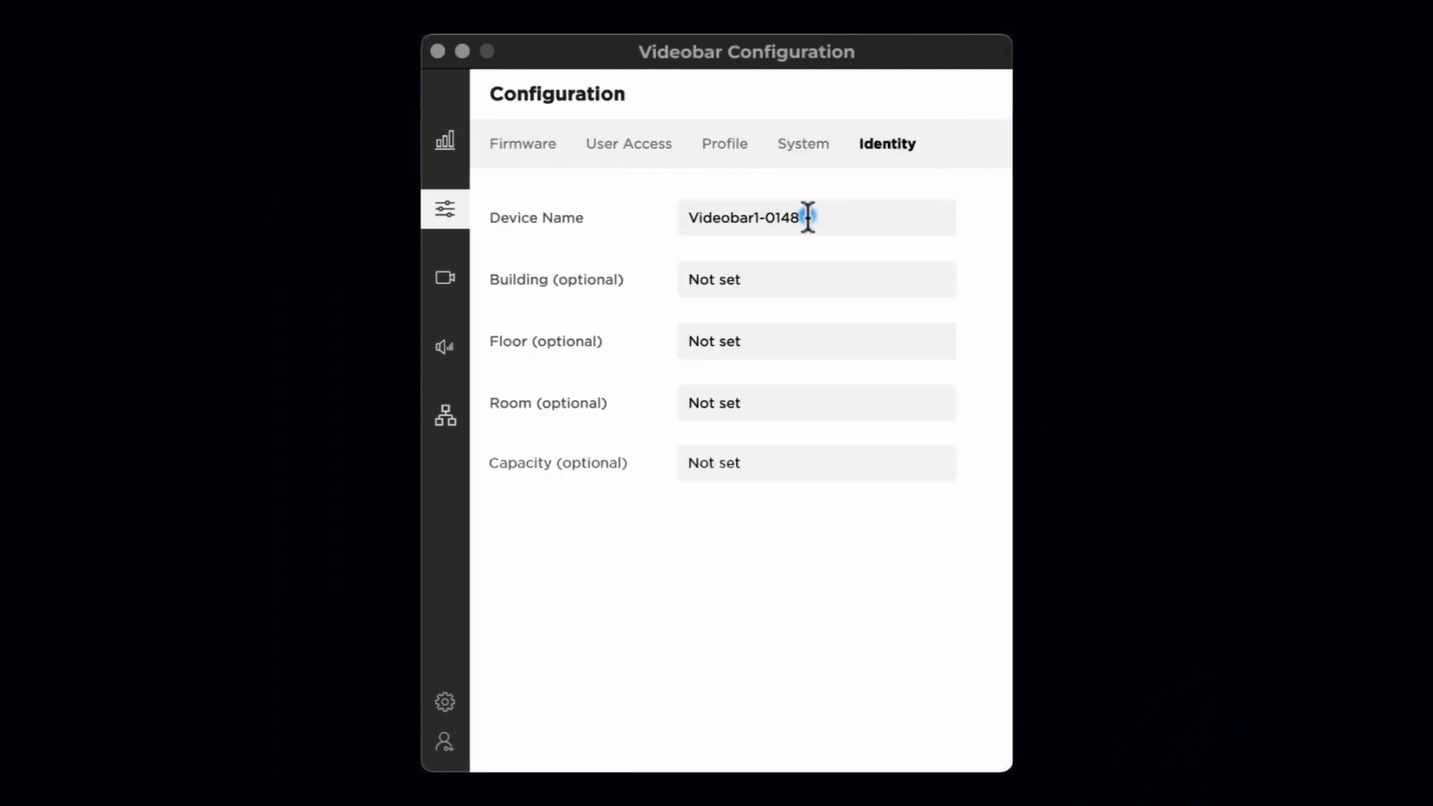
{"action": "left_click_drag", "start_coordinate": [806, 217], "coordinate": [667, 224]}
{"action": "type", "text": "Confe"}
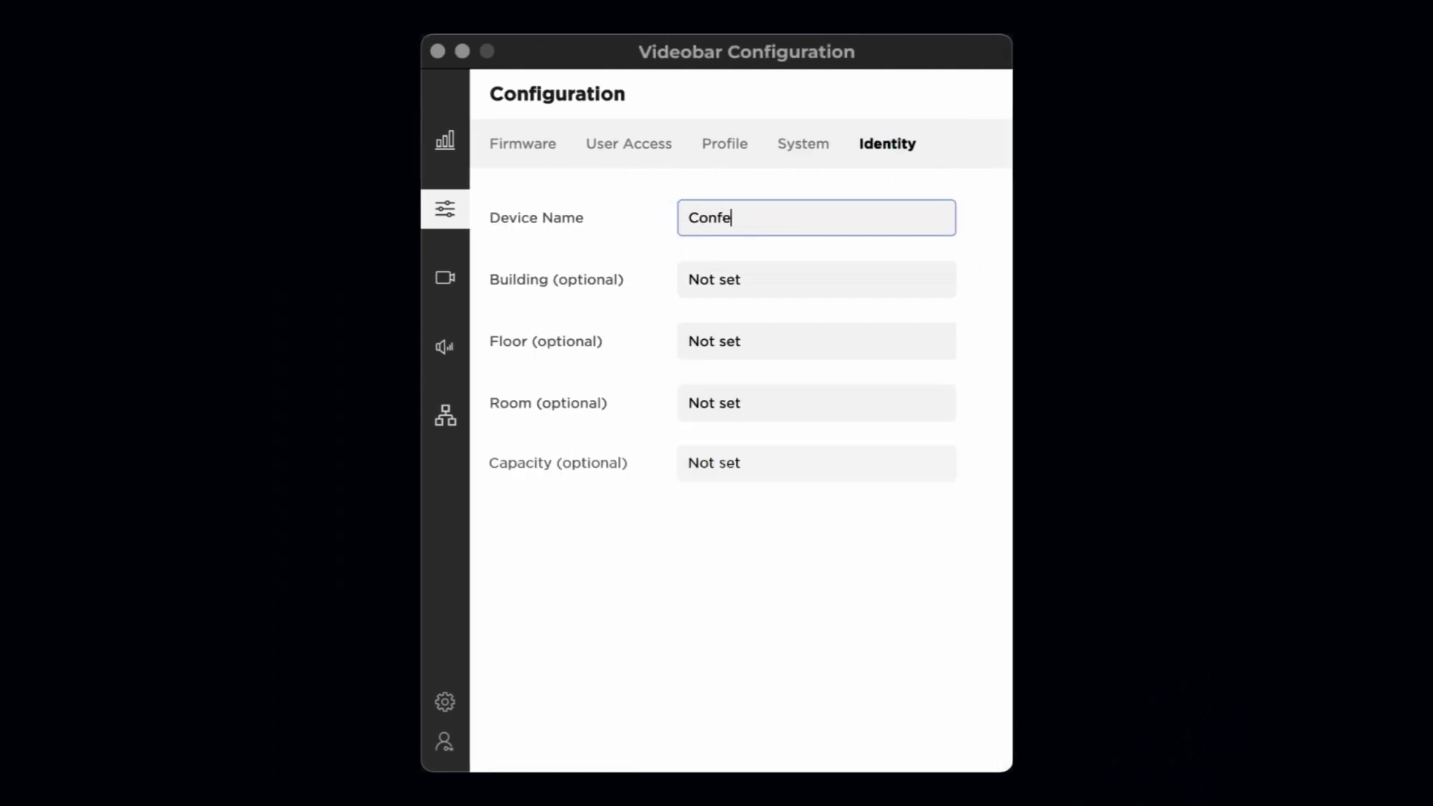
{"action": "type", "text": "rence Room"}
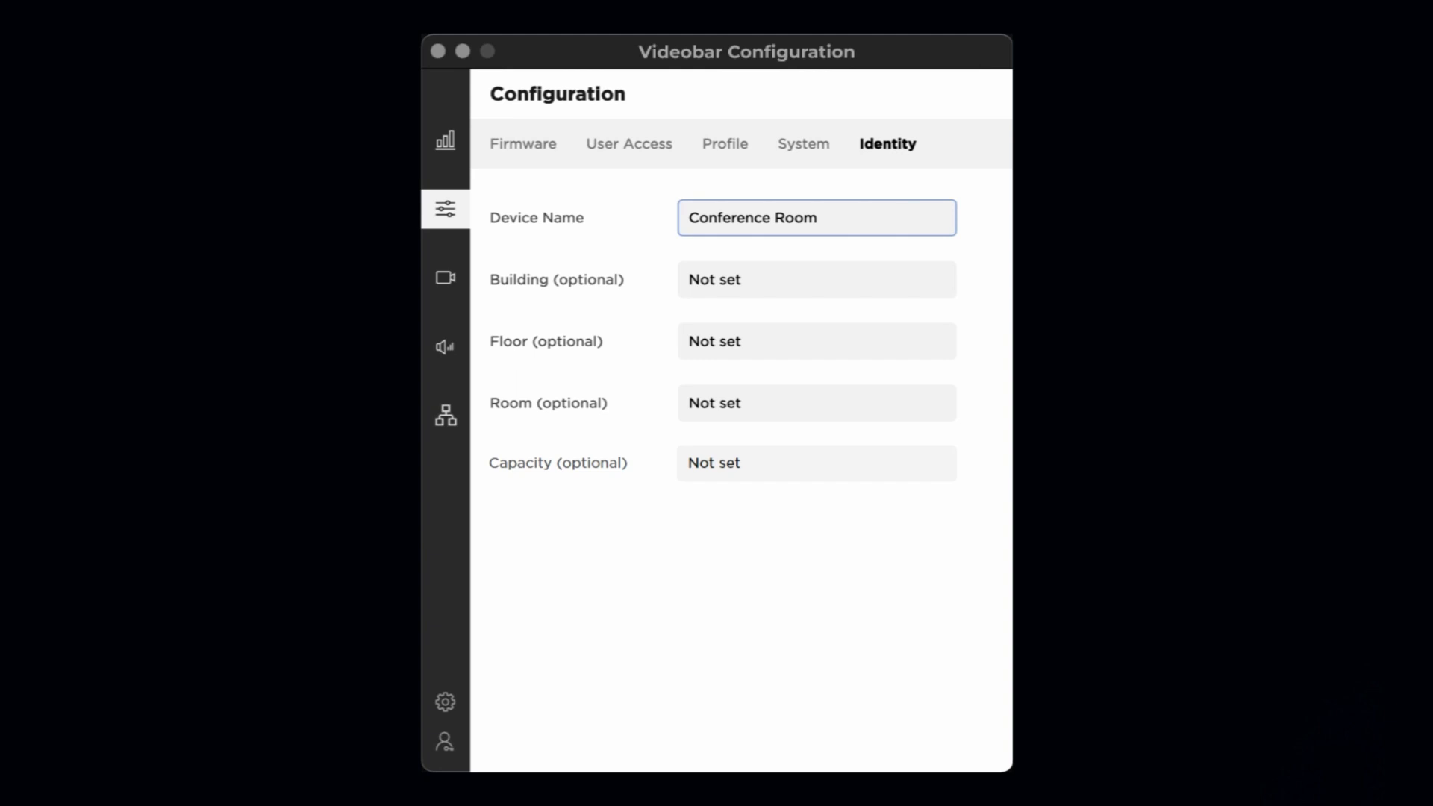
{"action": "left_click", "coordinate": [549, 281]}
Toggle Autoframe Access off and back on in the video settings, and switch Autoframe on
{"action": "left_click", "coordinate": [445, 282]}
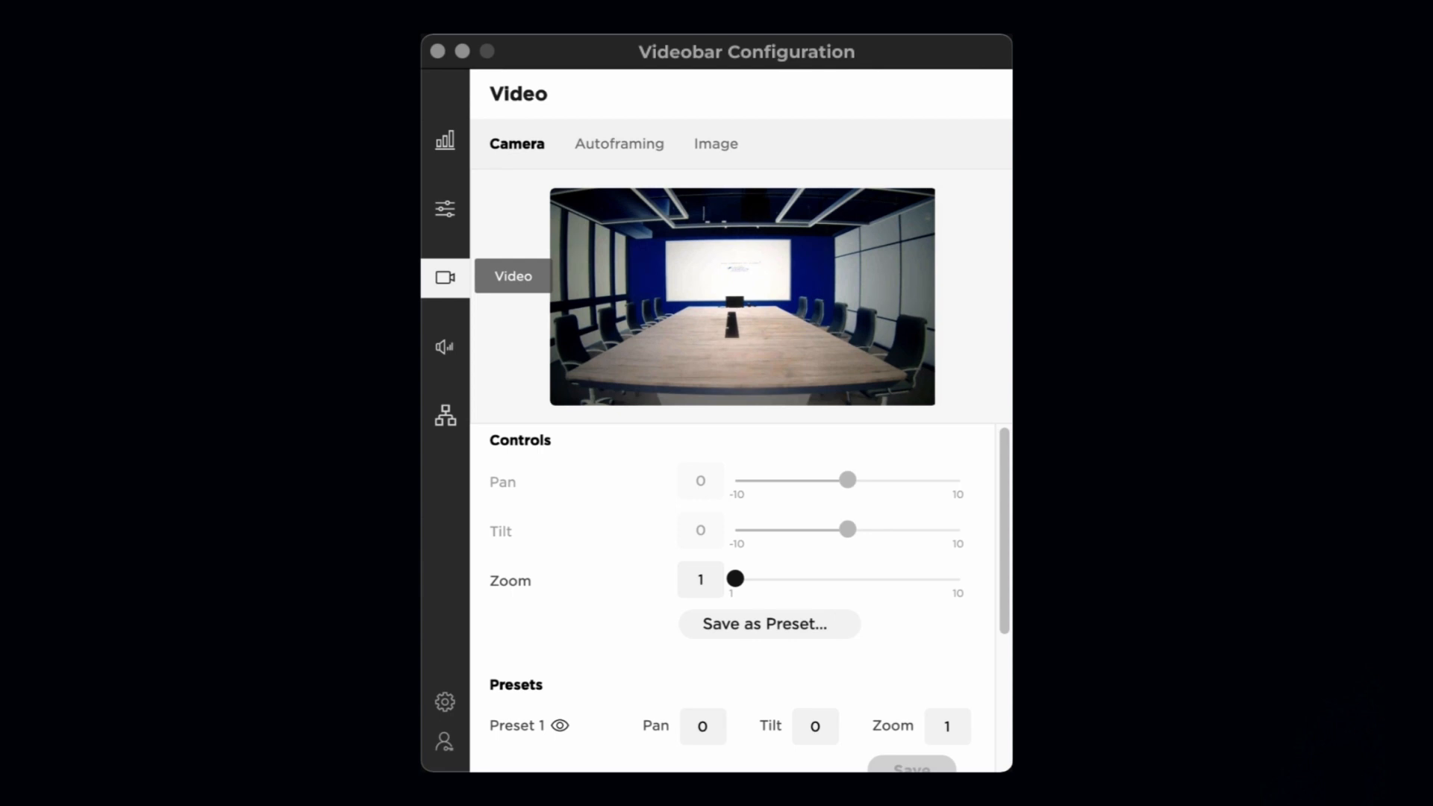
{"action": "left_click", "coordinate": [624, 145]}
{"action": "left_click", "coordinate": [718, 455]}
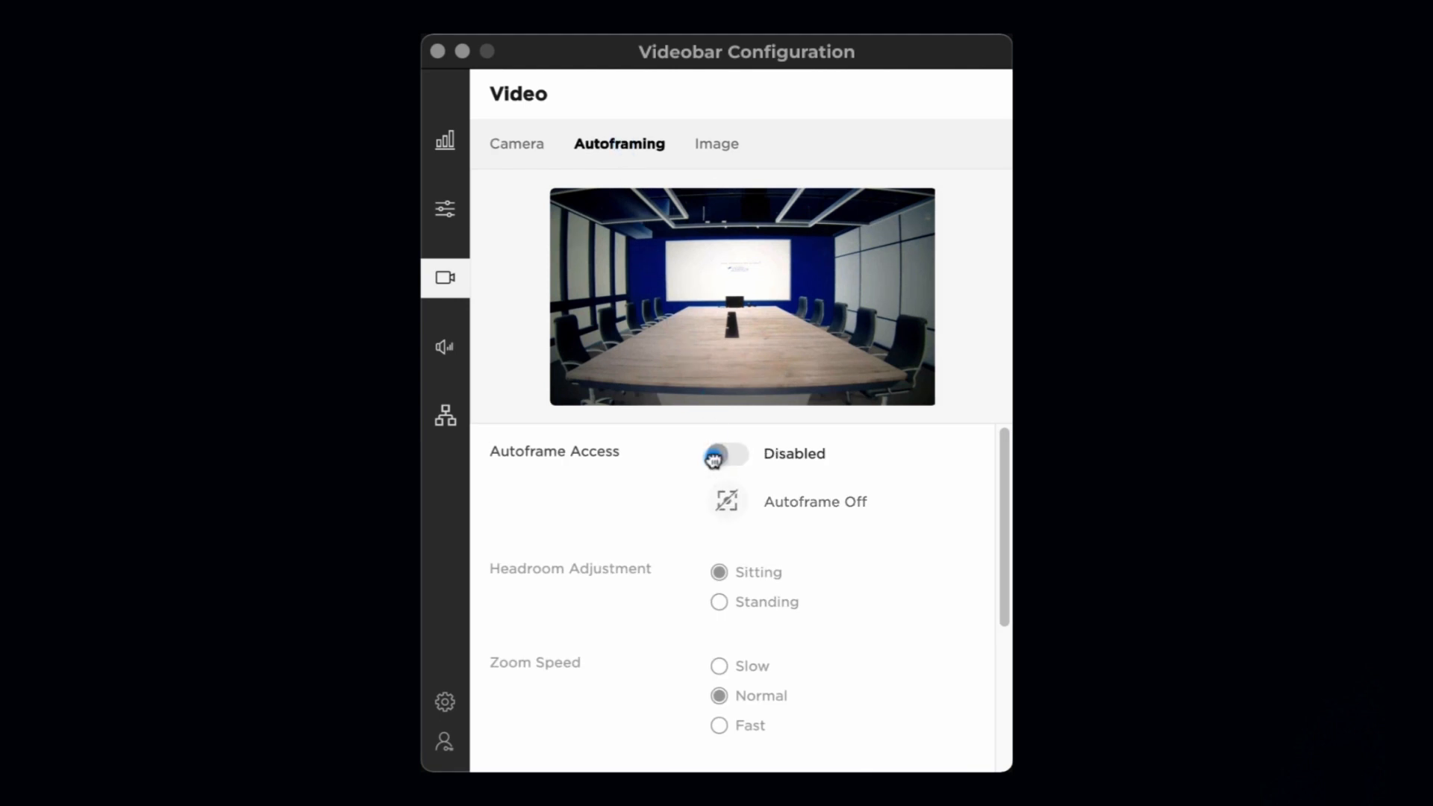
{"action": "left_click", "coordinate": [715, 456]}
{"action": "left_click", "coordinate": [728, 504]}
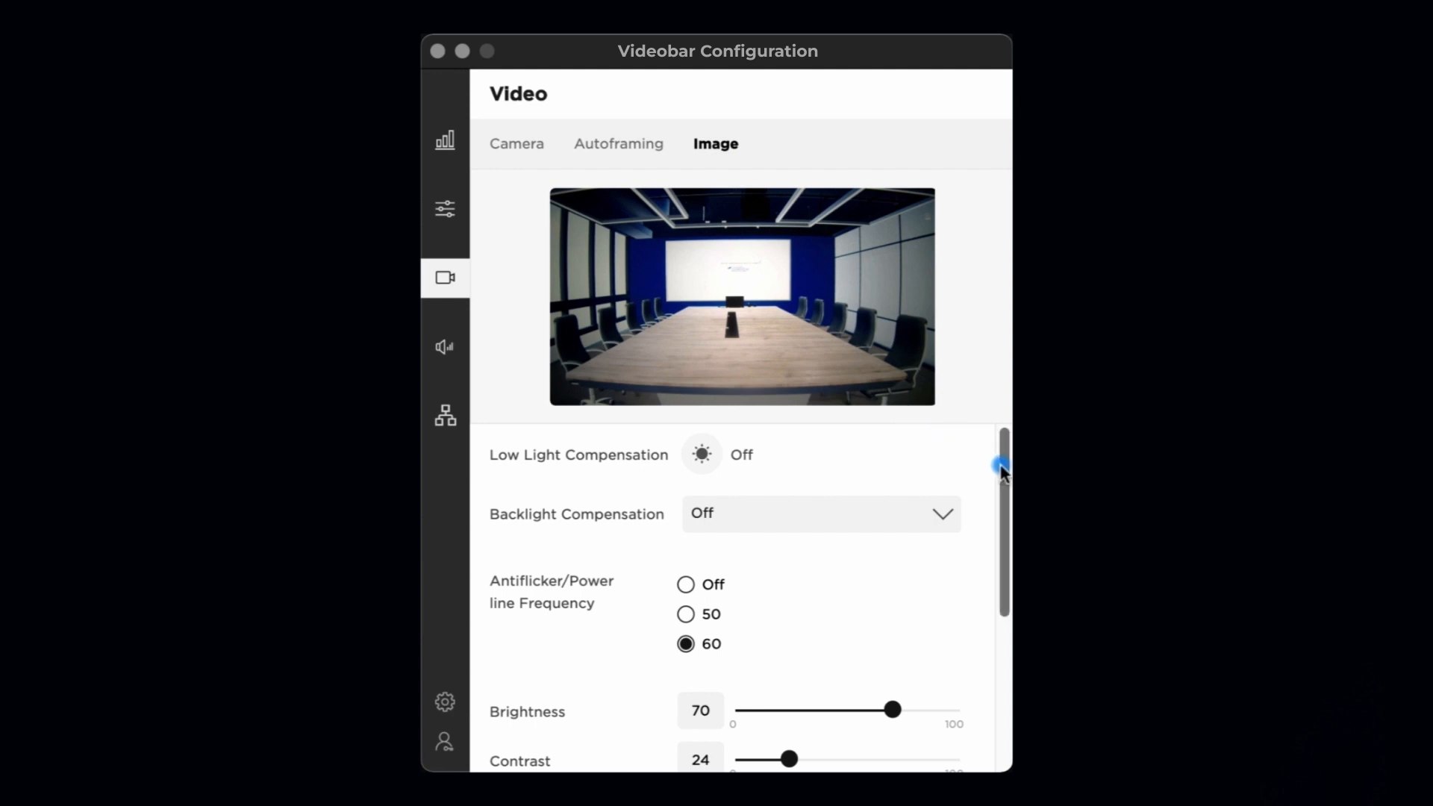
Examine the camera image settings, from the backlight compensation options to brightness, white balance and the video resolution overlay
{"action": "scroll", "coordinate": [1001, 470], "scroll_direction": "down", "scroll_amount": 2}
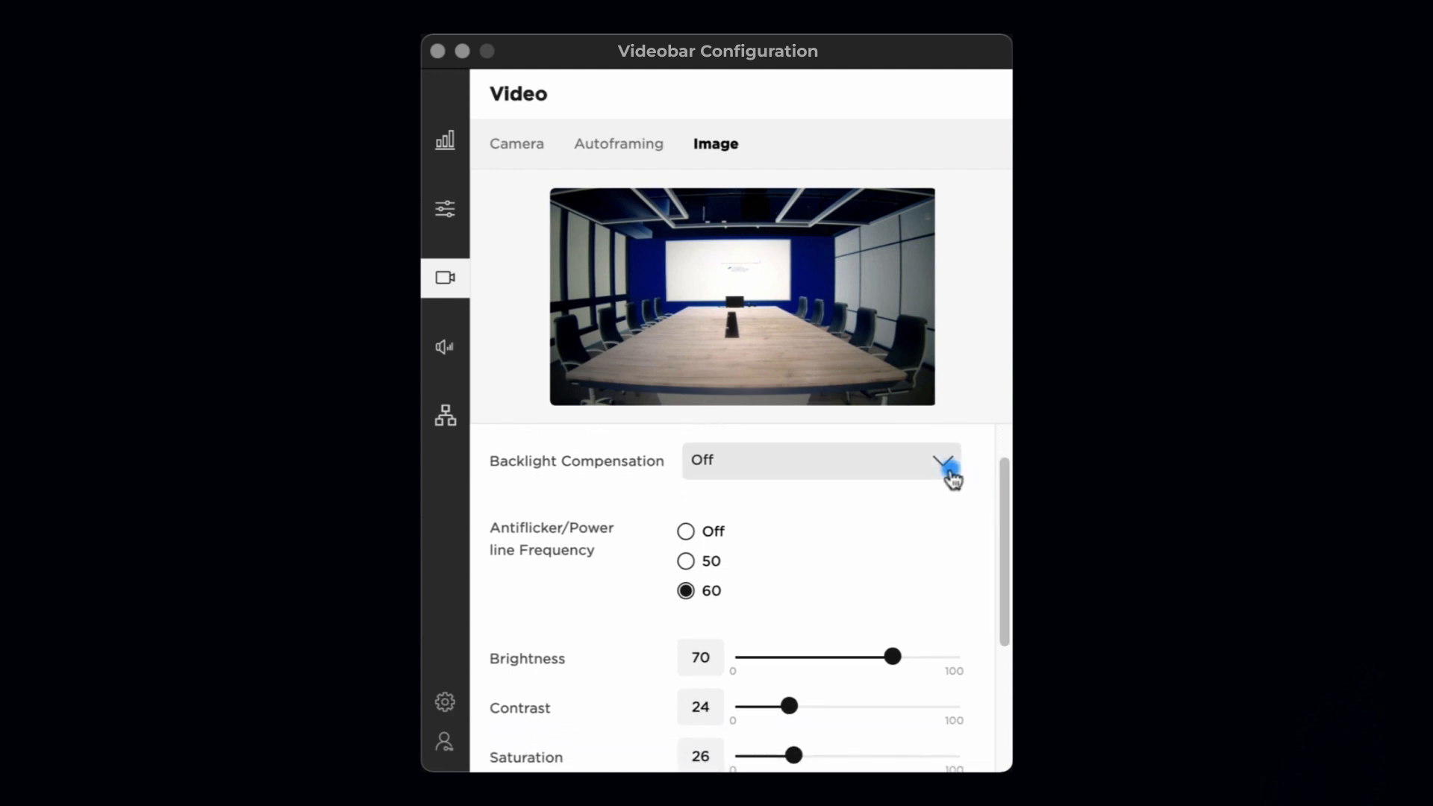
{"action": "left_click", "coordinate": [947, 467]}
{"action": "left_click", "coordinate": [989, 510]}
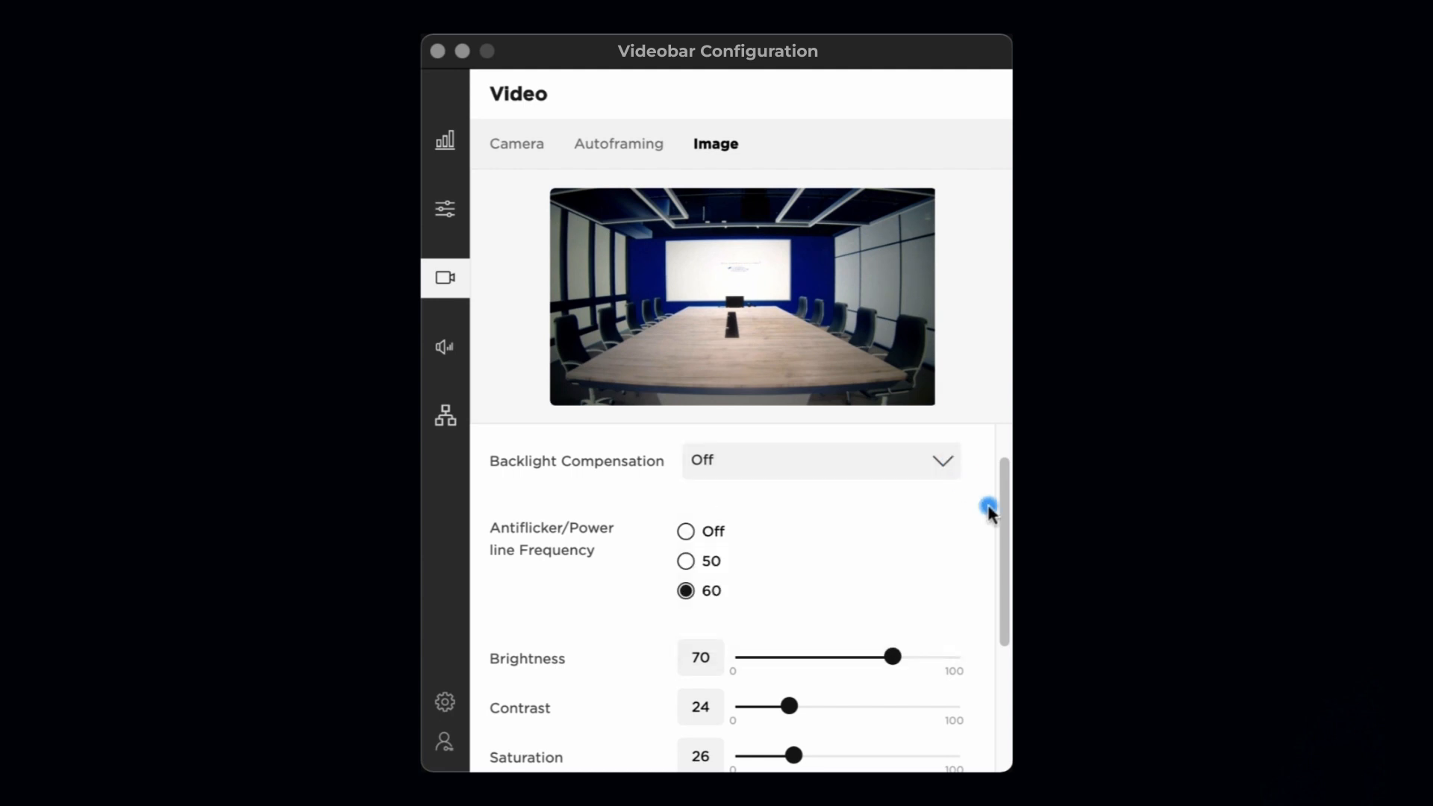
{"action": "left_click_drag", "start_coordinate": [1001, 512], "coordinate": [1004, 658]}
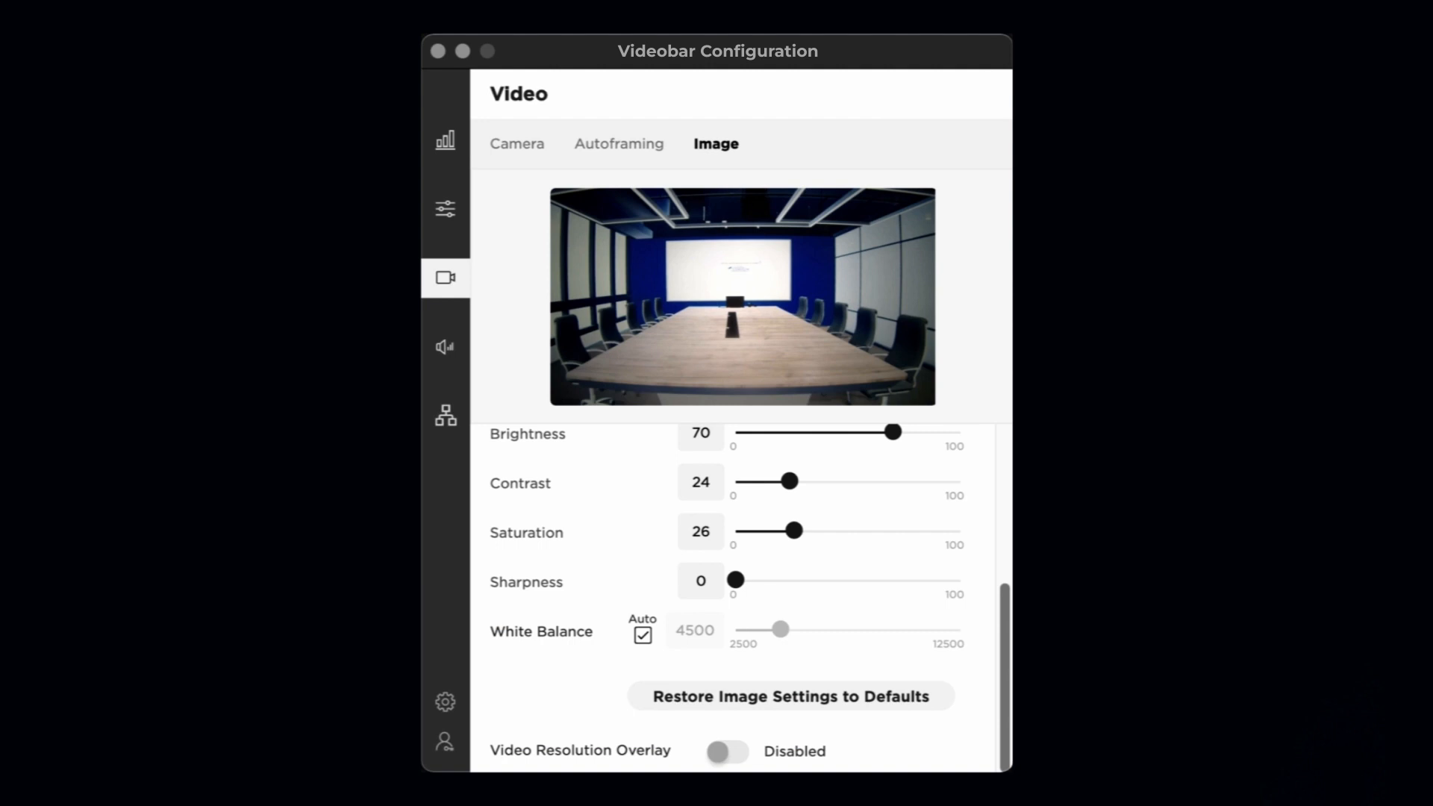
{"action": "left_click", "coordinate": [1001, 658]}
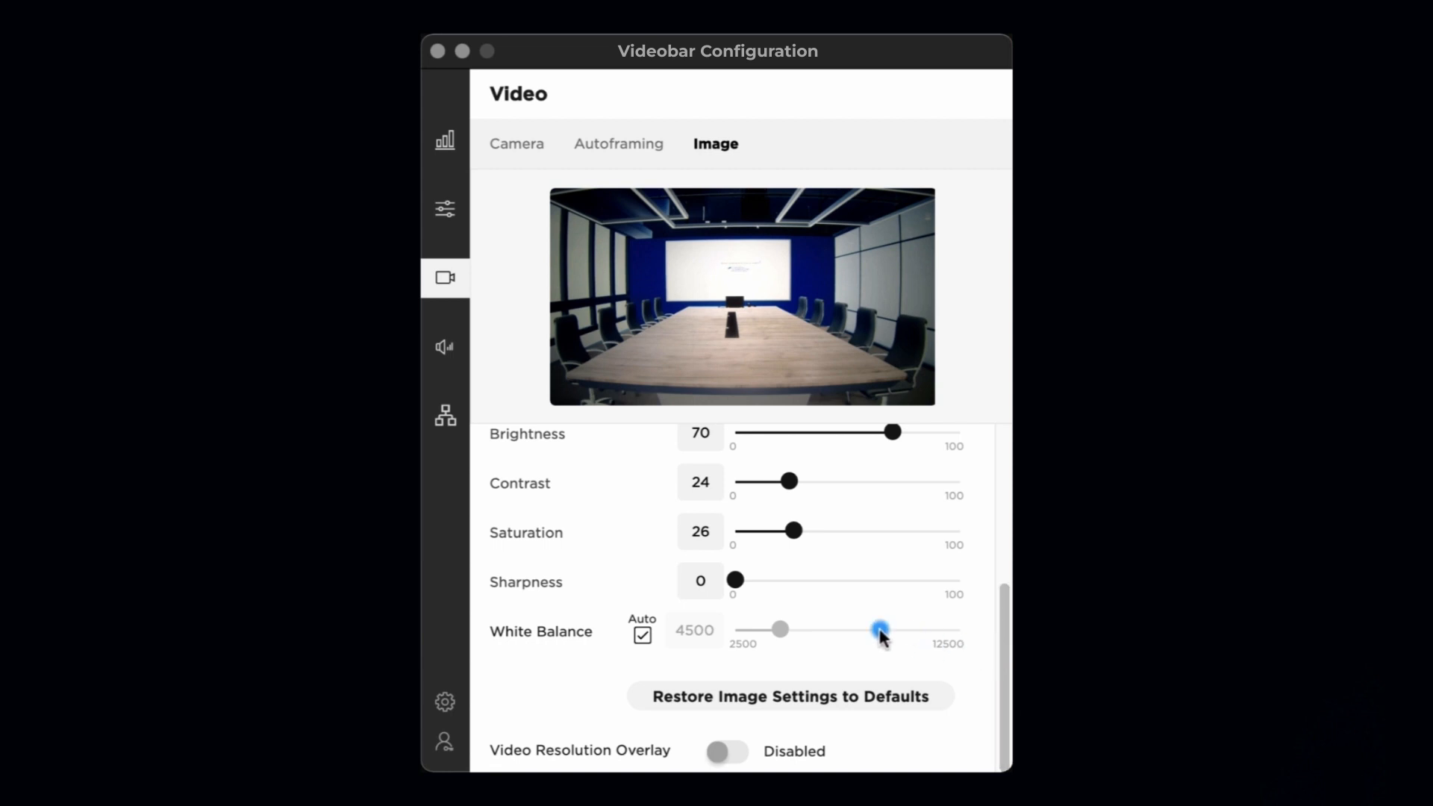
Switch the microphone beam type between Static and Dynamic in the audio settings, ending on Static
{"action": "left_click", "coordinate": [446, 348]}
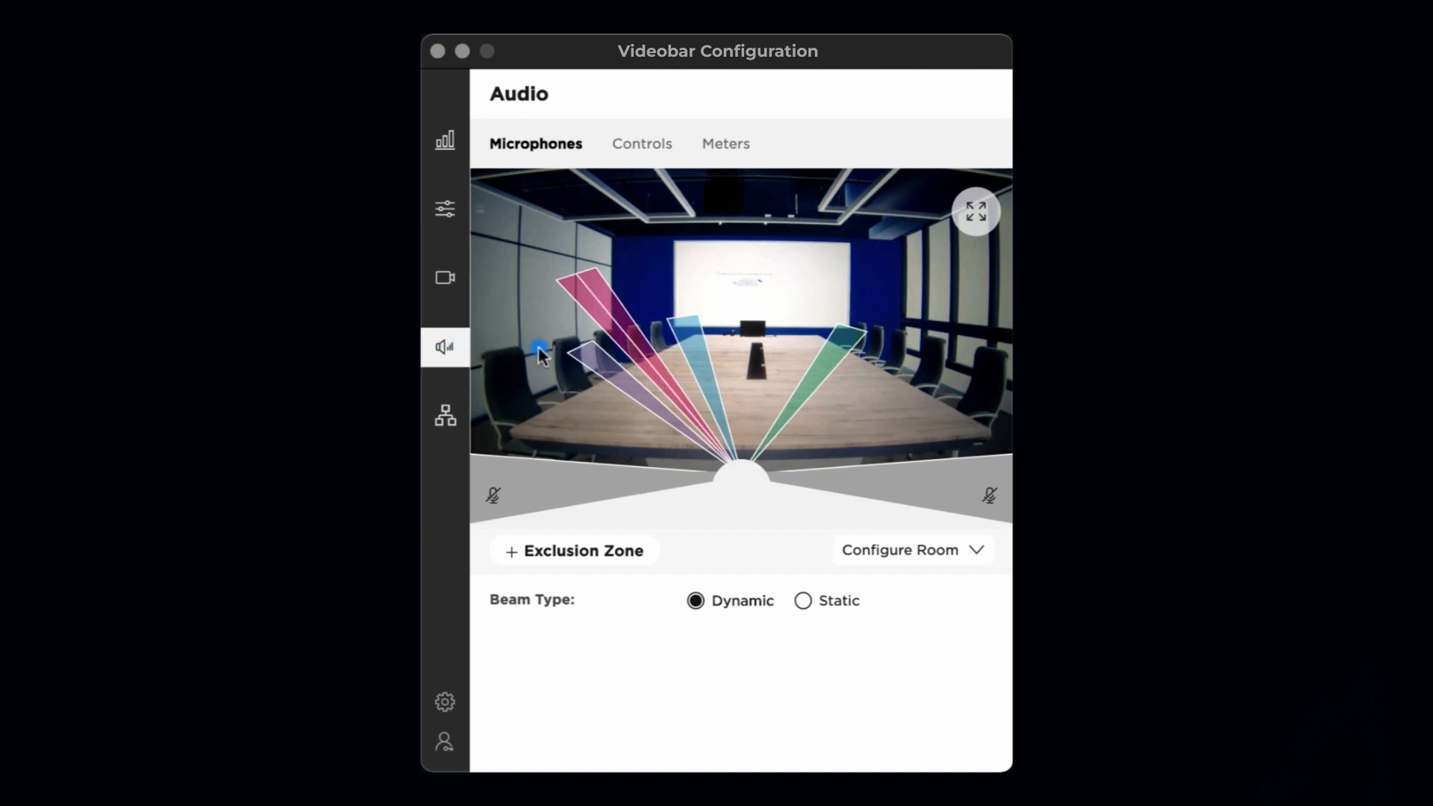
{"action": "left_click", "coordinate": [804, 603]}
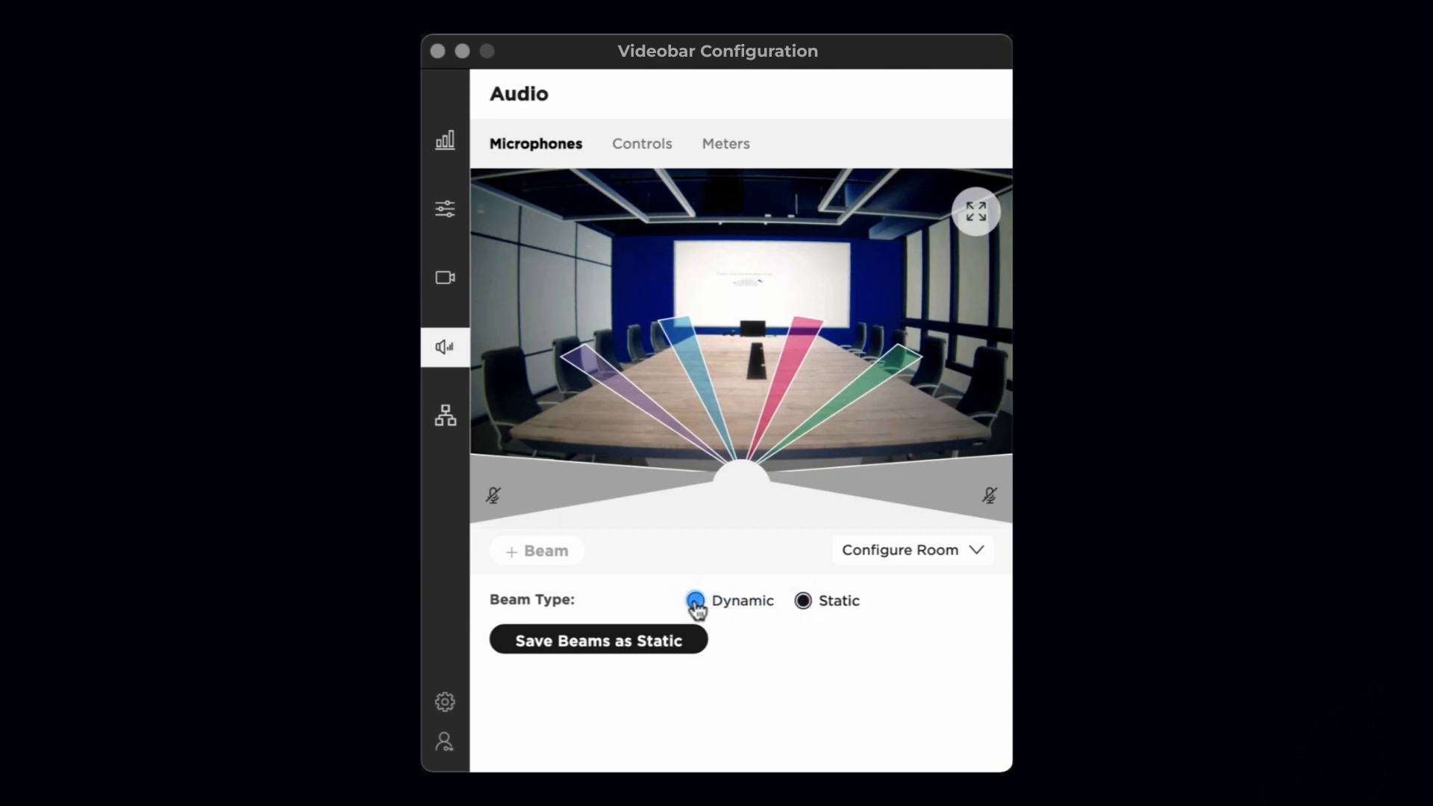
{"action": "left_click", "coordinate": [695, 602]}
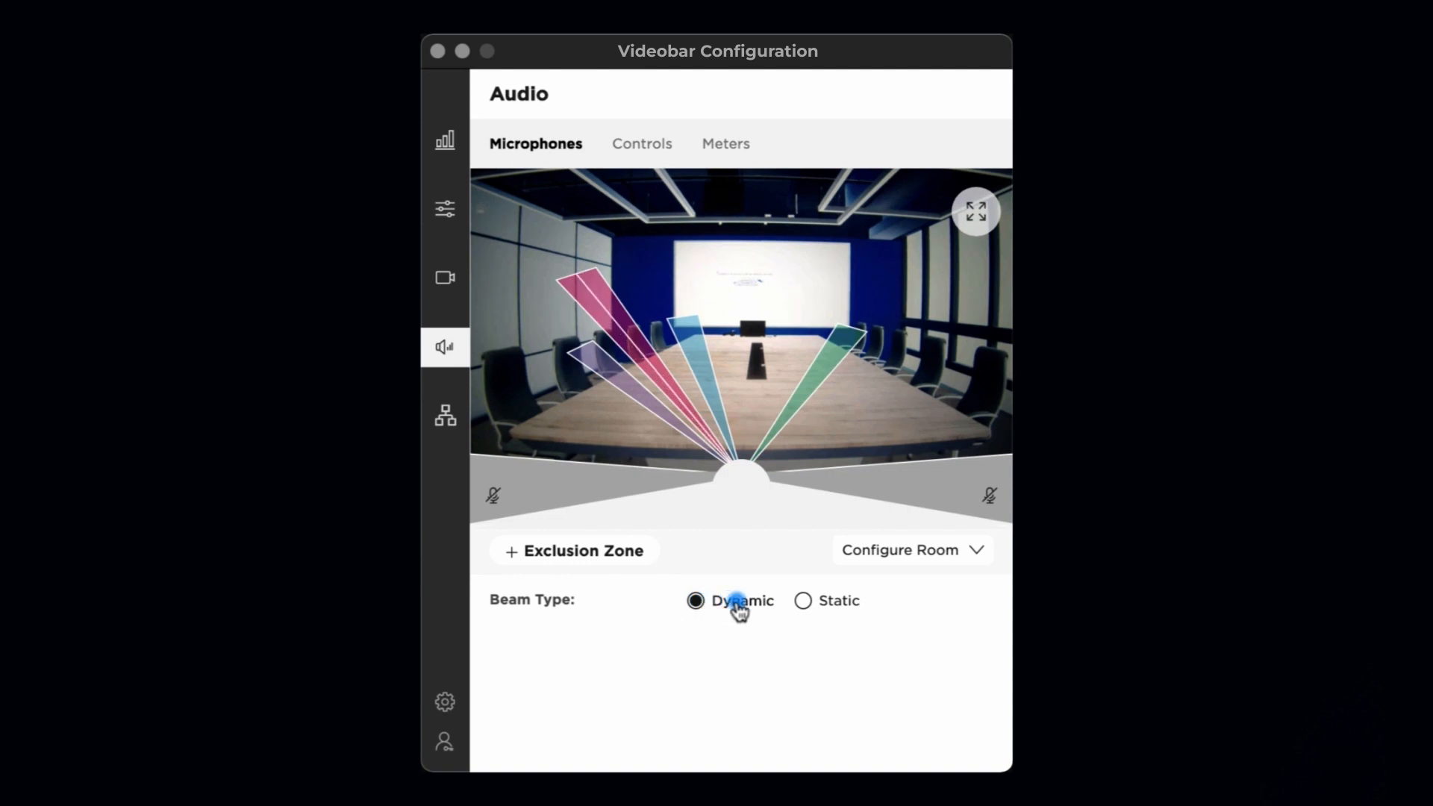
{"action": "left_click", "coordinate": [804, 603]}
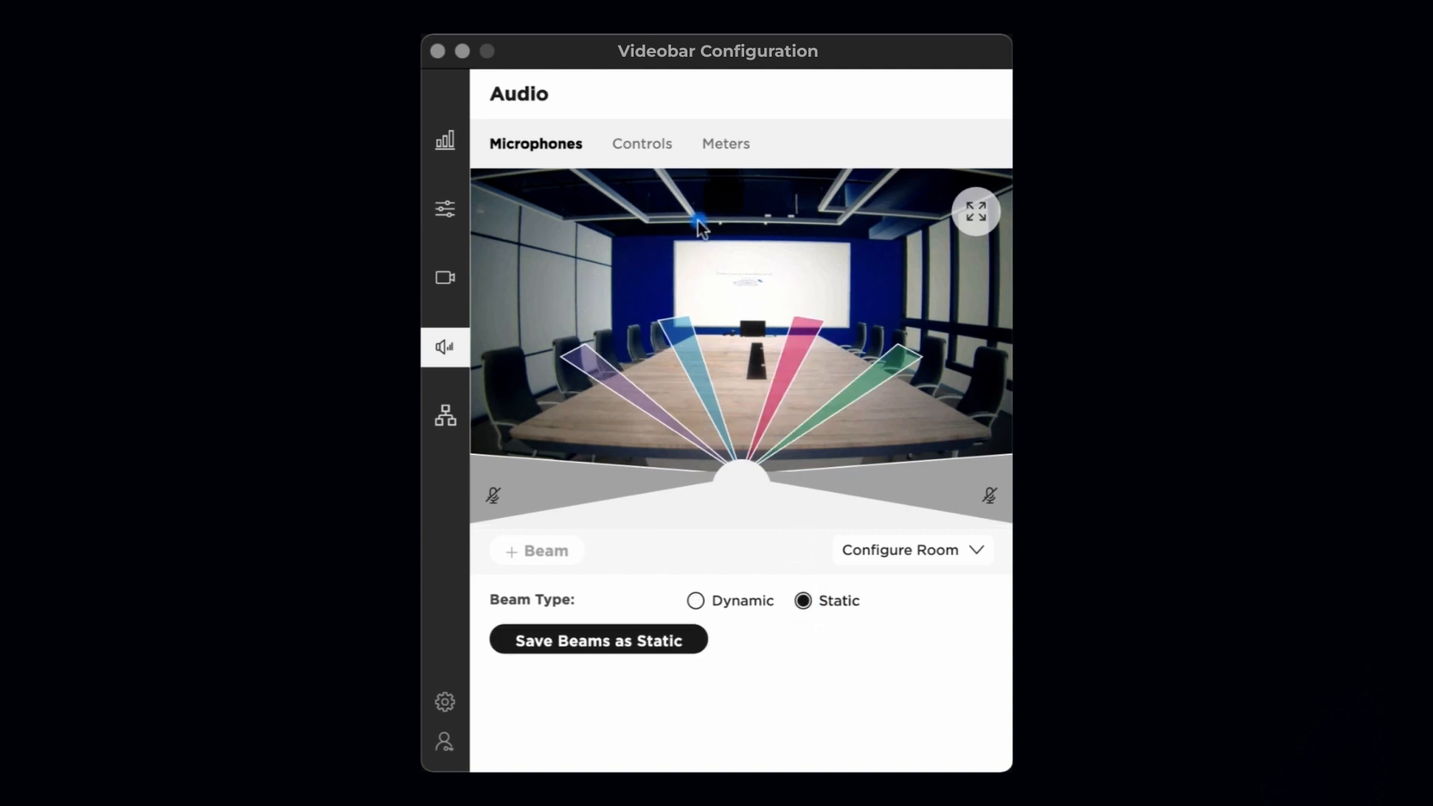
Switch Microphone Mute Access off and back on in the audio controls
{"action": "left_click", "coordinate": [645, 148]}
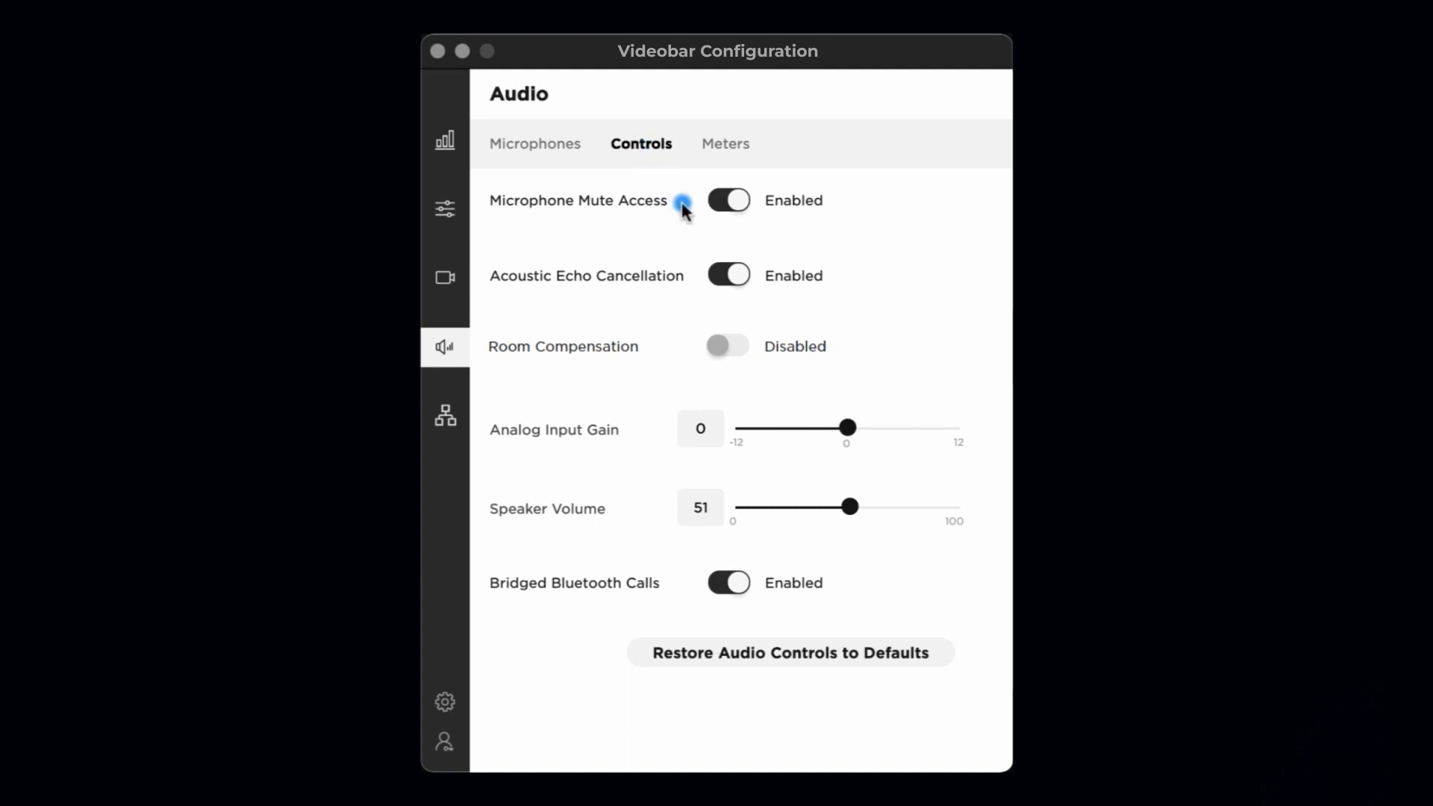
{"action": "left_click", "coordinate": [721, 203]}
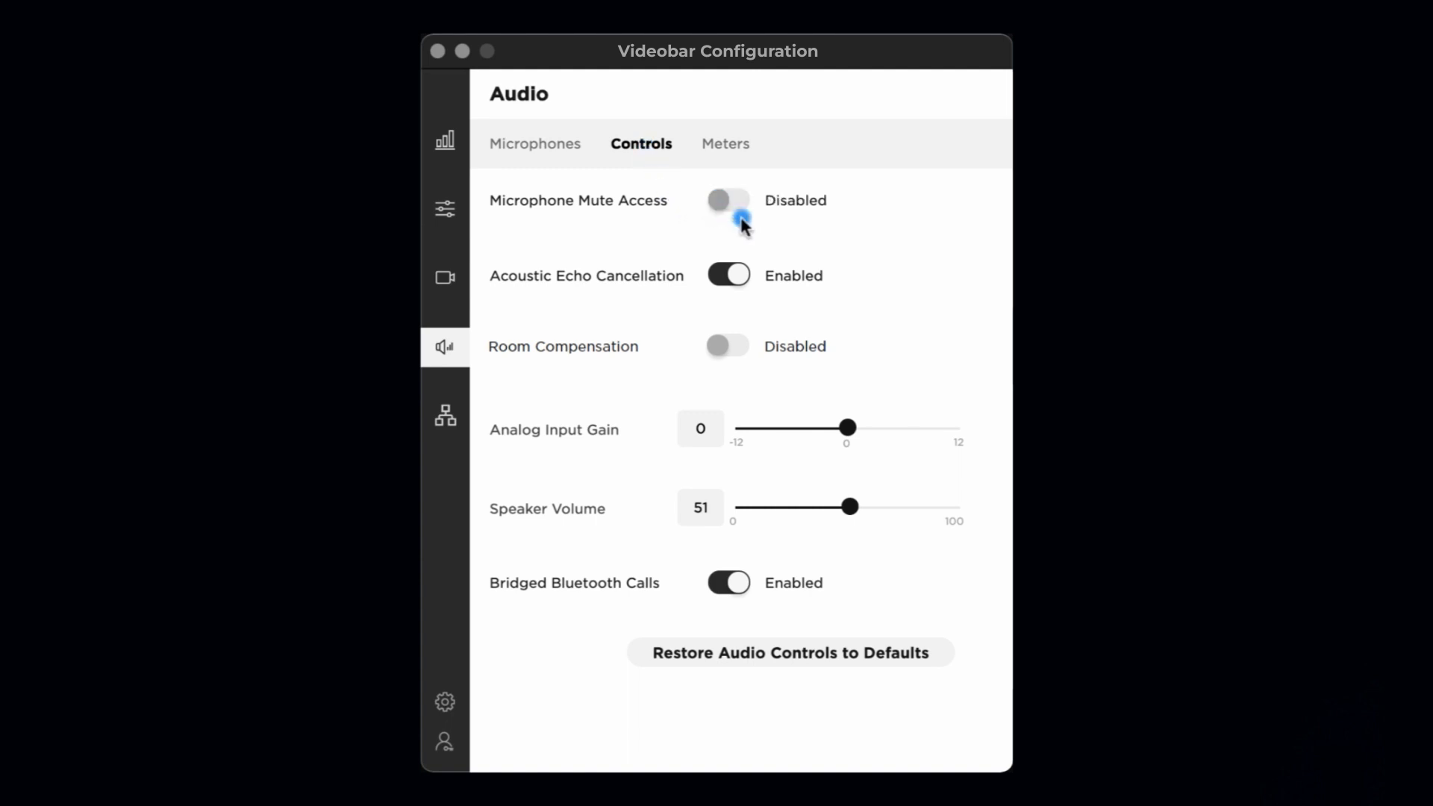
{"action": "left_click", "coordinate": [745, 203]}
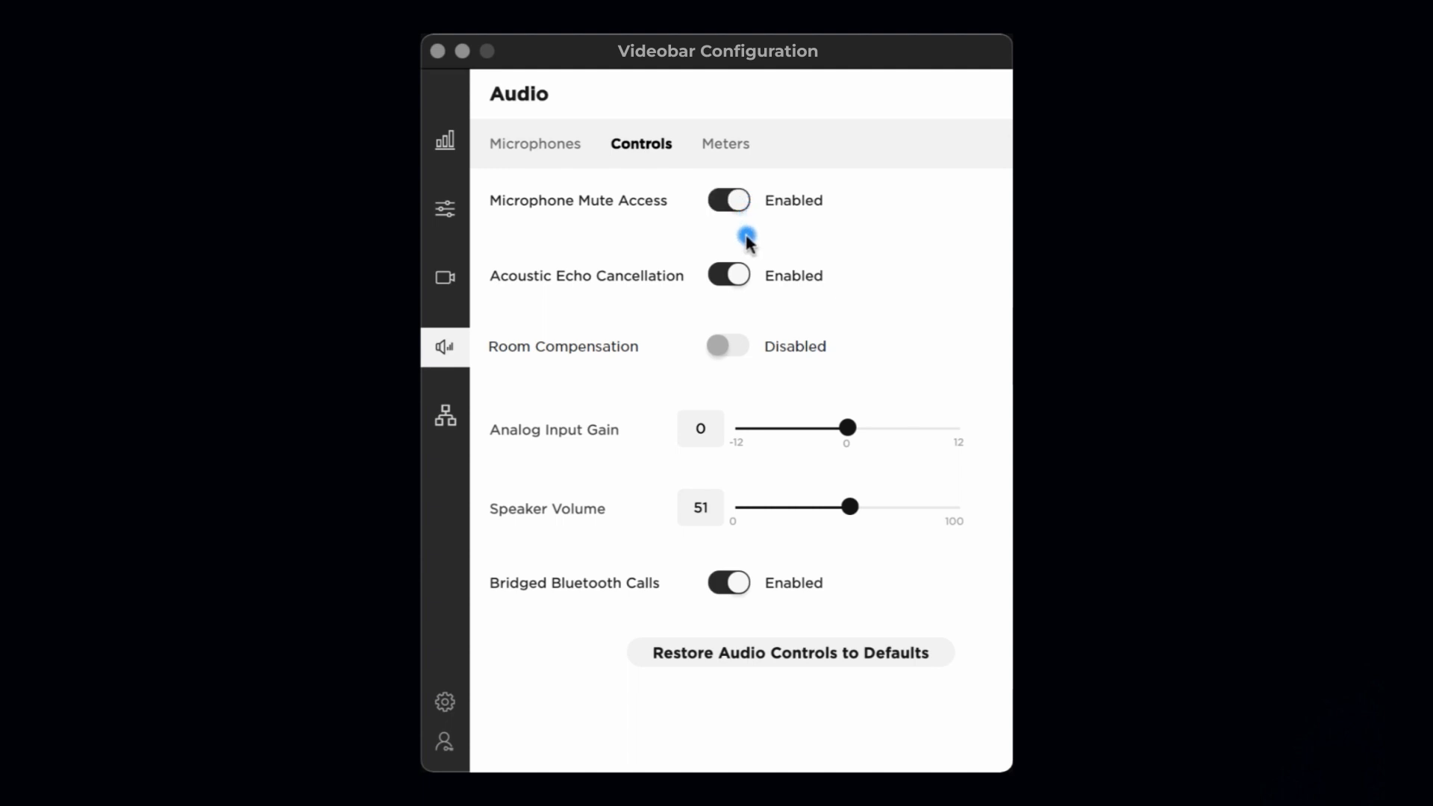
Switch Acoustic Echo Cancellation off and back on, and Room Compensation on and back off
{"action": "left_click", "coordinate": [722, 280]}
{"action": "left_click", "coordinate": [734, 278]}
{"action": "left_click", "coordinate": [738, 347]}
{"action": "left_click", "coordinate": [715, 356]}
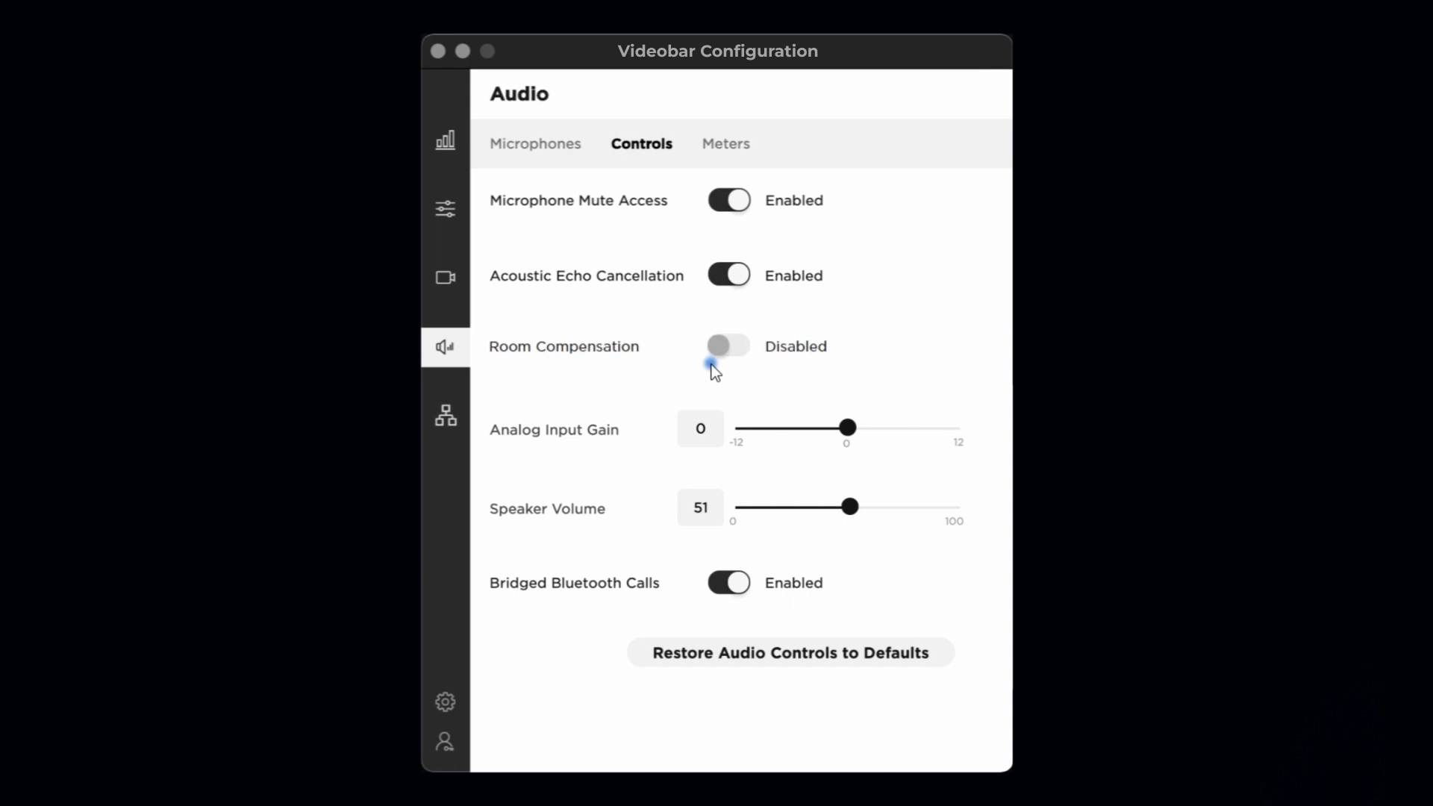
Lower the speaker volume to 45
{"action": "mouse_move", "coordinate": [849, 506]}
{"action": "left_mouse_down"}
{"action": "mouse_move", "coordinate": [874, 503]}
{"action": "mouse_move", "coordinate": [837, 503]}
{"action": "left_mouse_up"}
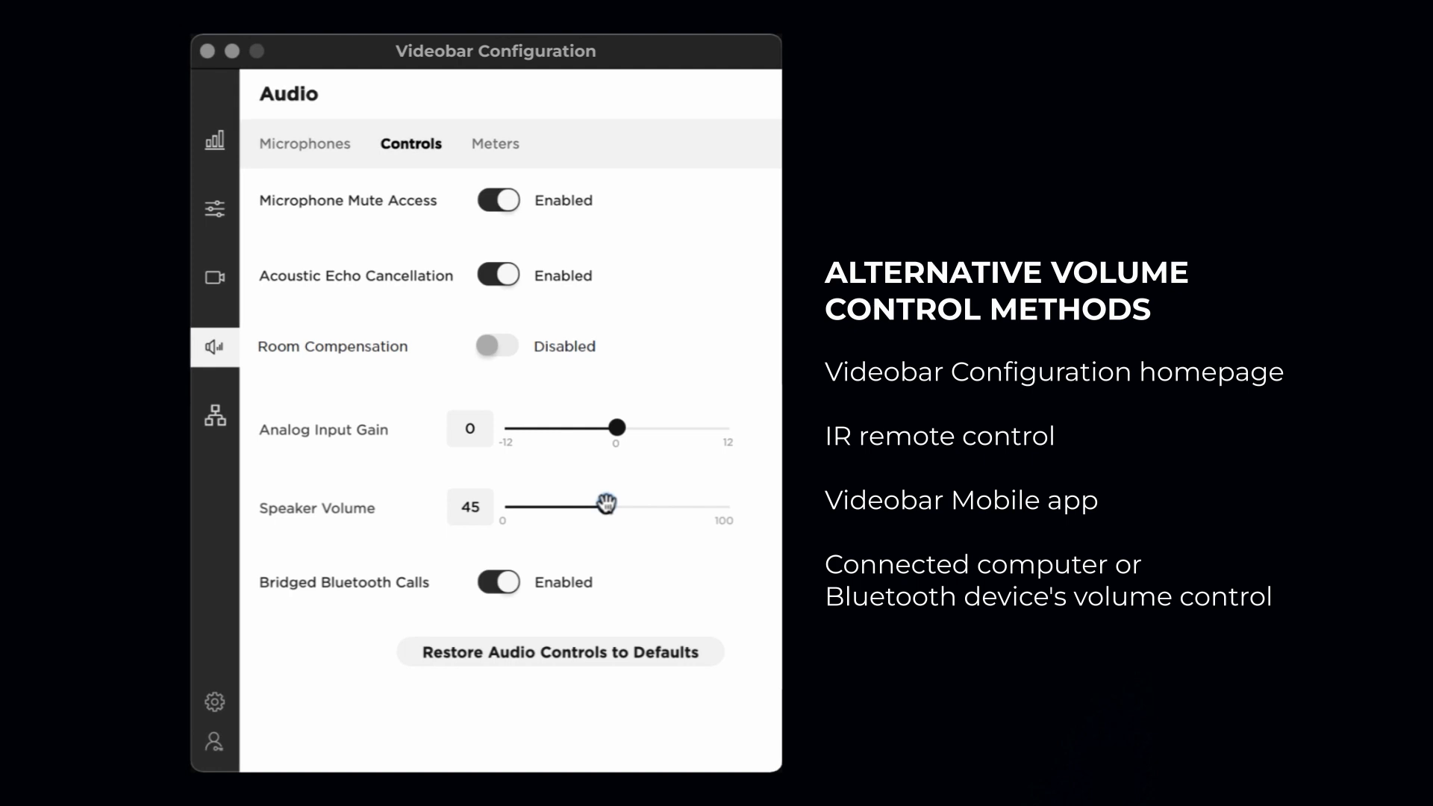
{"action": "left_click_drag", "start_coordinate": [606, 505], "coordinate": [604, 532]}
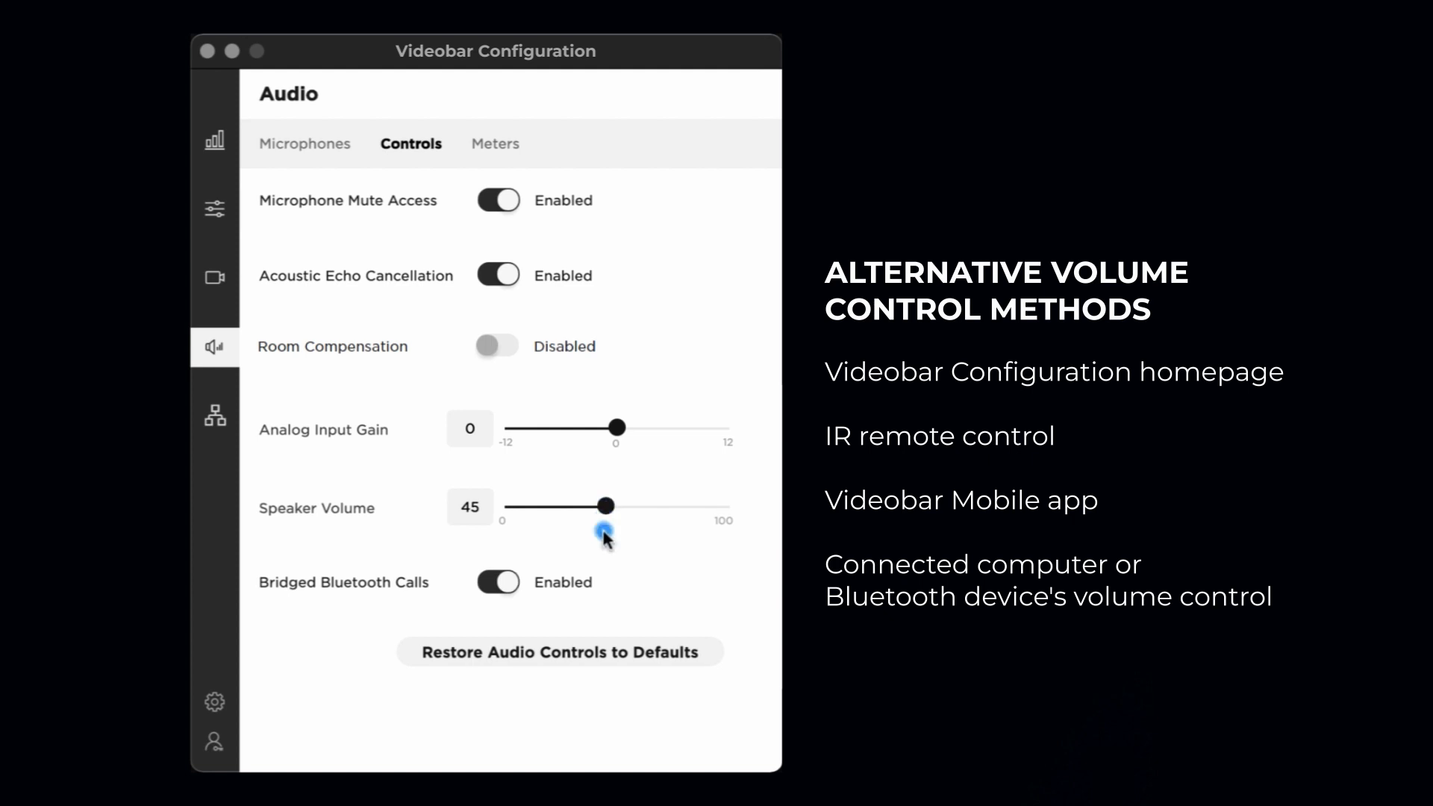